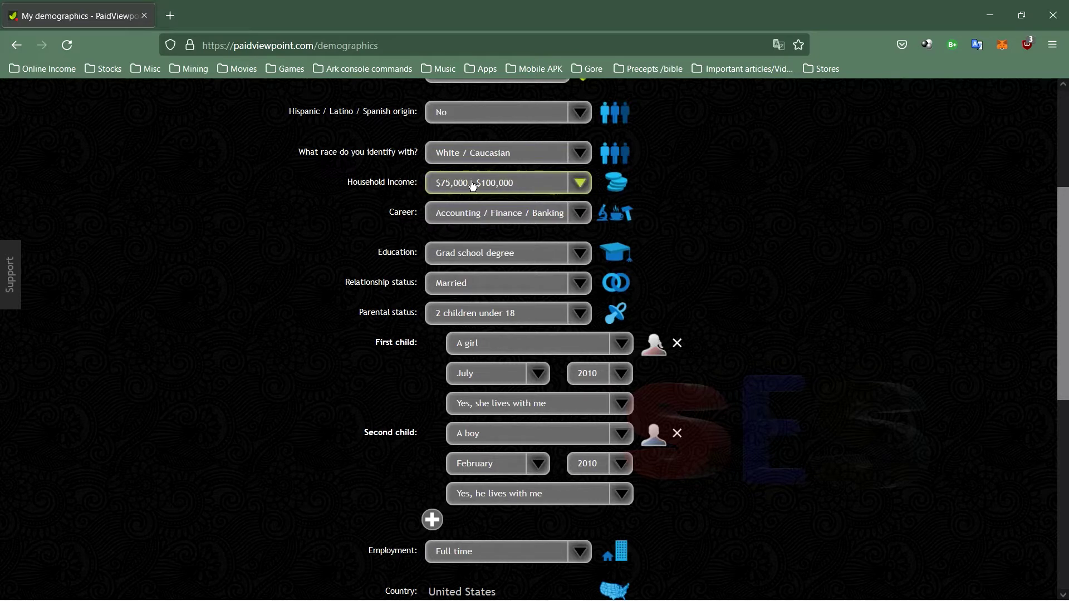
# - Open the Household Income list, leaving $75,000 - $100,000 selected
pyautogui.moveTo(346, 183); pyautogui.dragTo(473, 190)
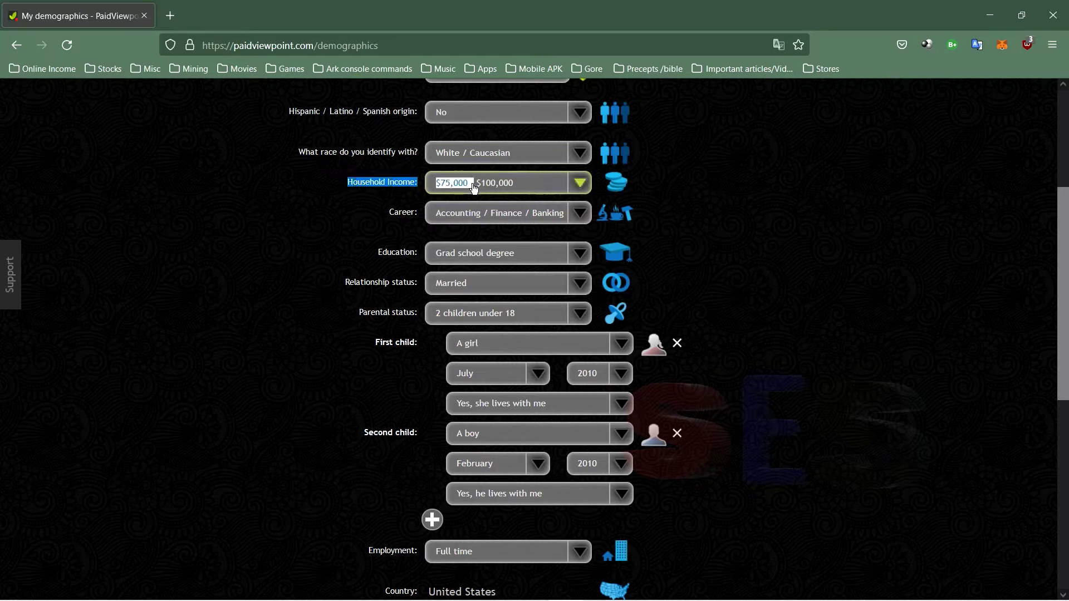
pyautogui.click(578, 184)
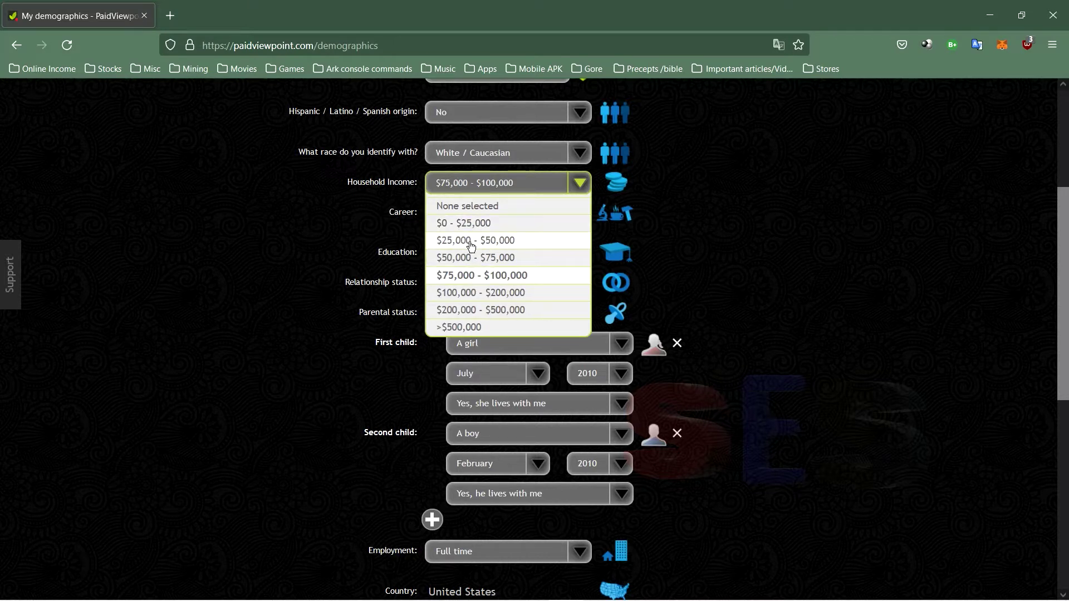
pyautogui.click(338, 184)
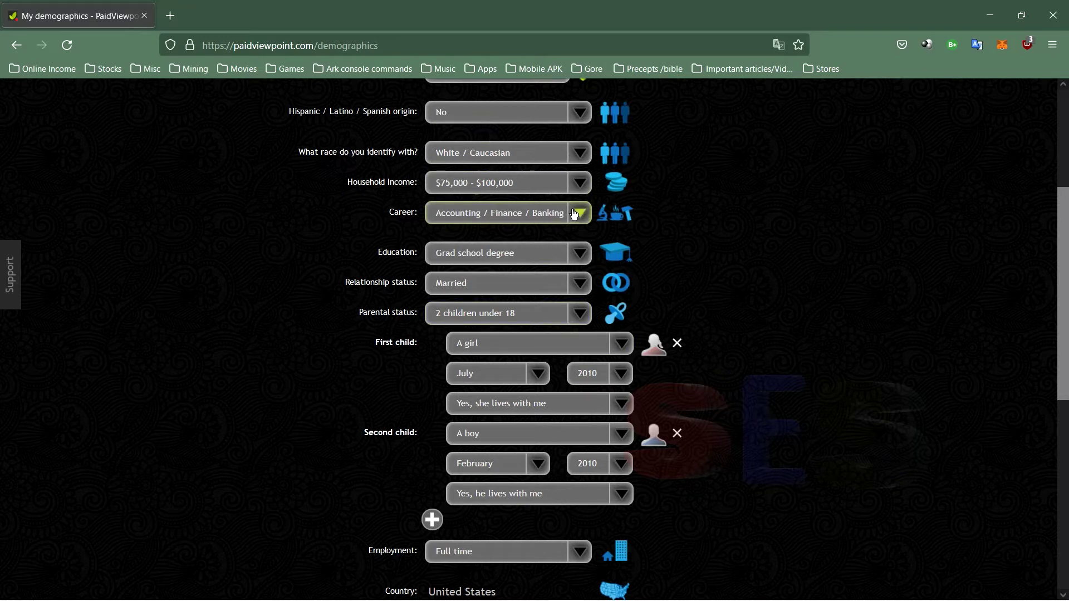
pyautogui.click(583, 256)
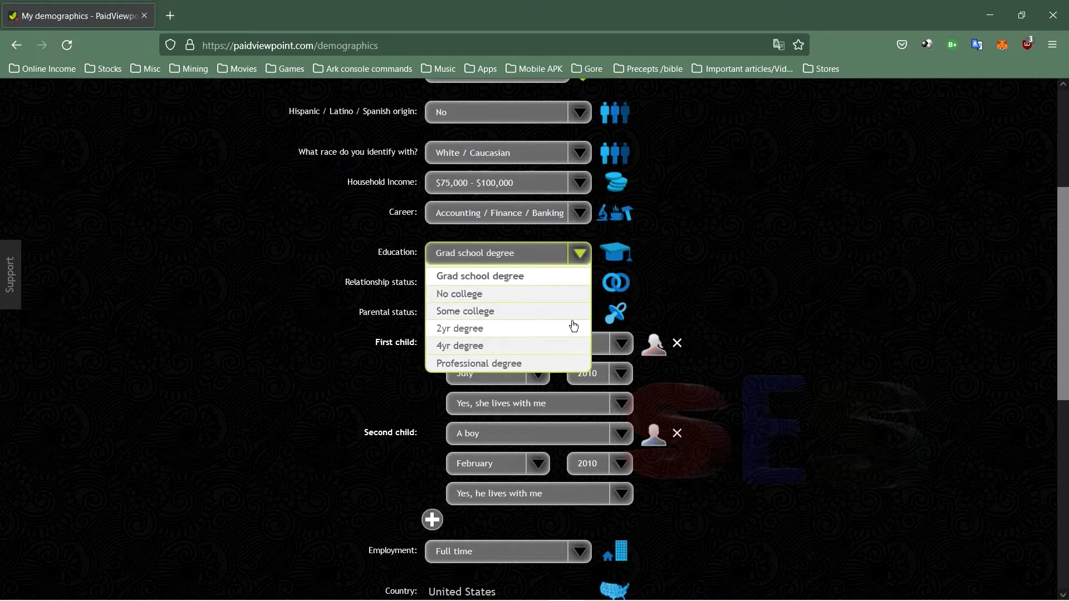
pyautogui.click(339, 237)
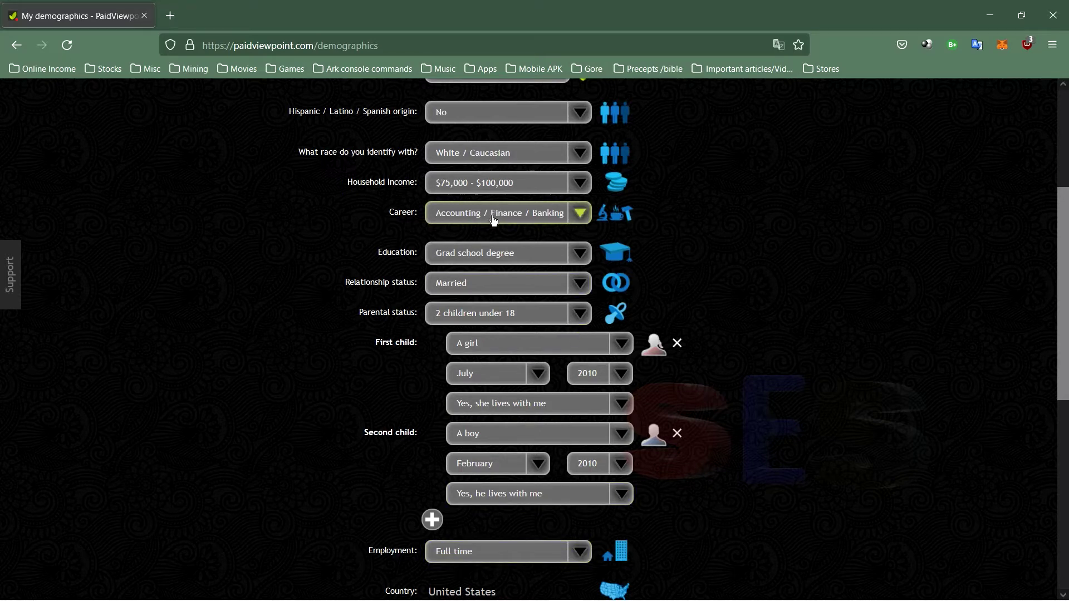
# - Review the Career choices twice, keep Accounting / Finance / Banking, and return to the dashboard
pyautogui.click(587, 223)
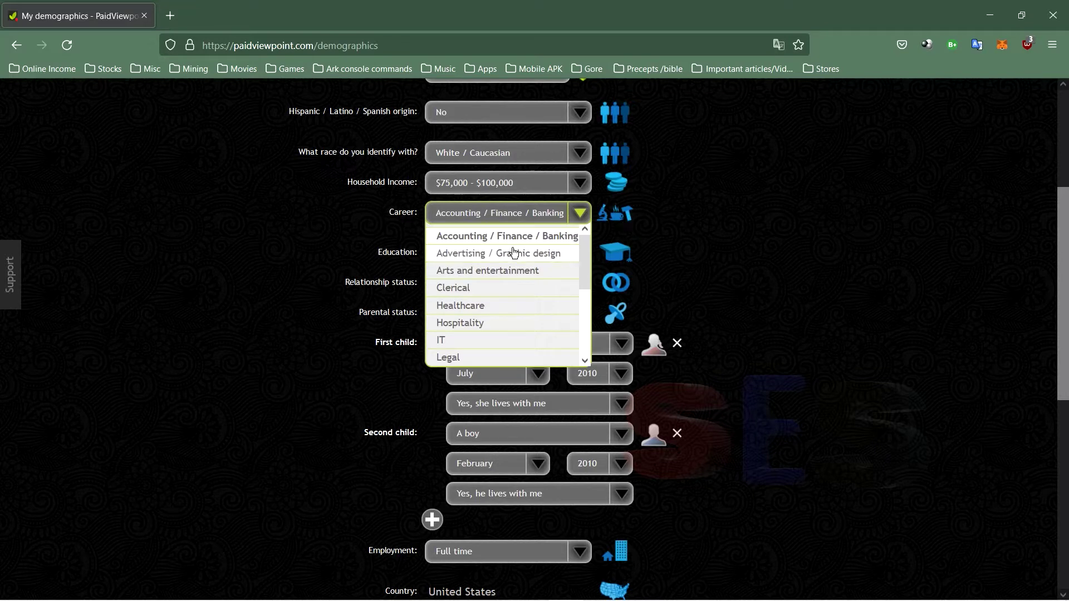
pyautogui.click(371, 232)
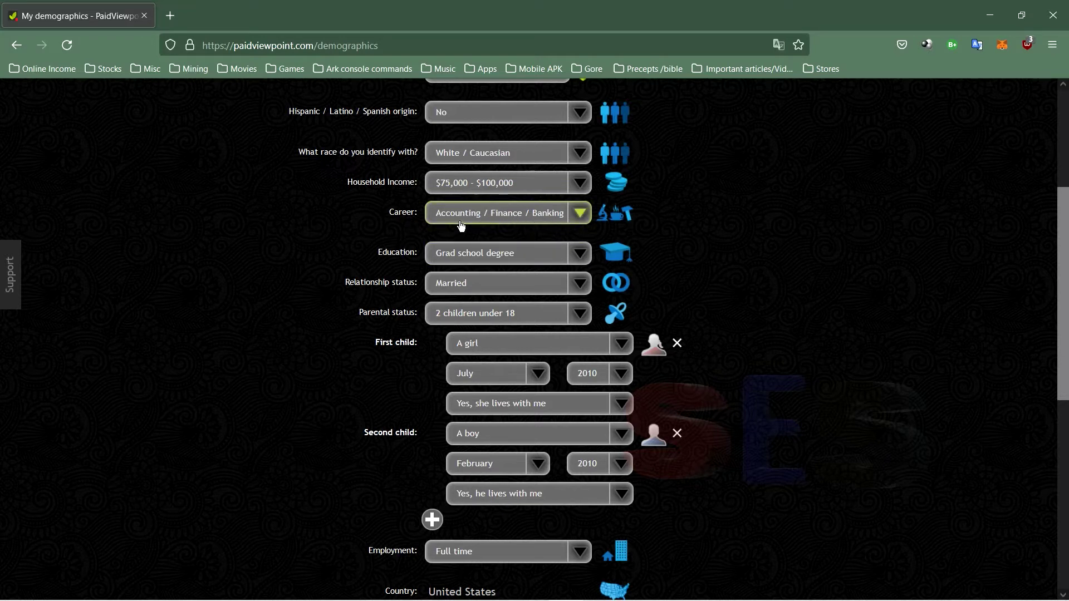
pyautogui.click(583, 223)
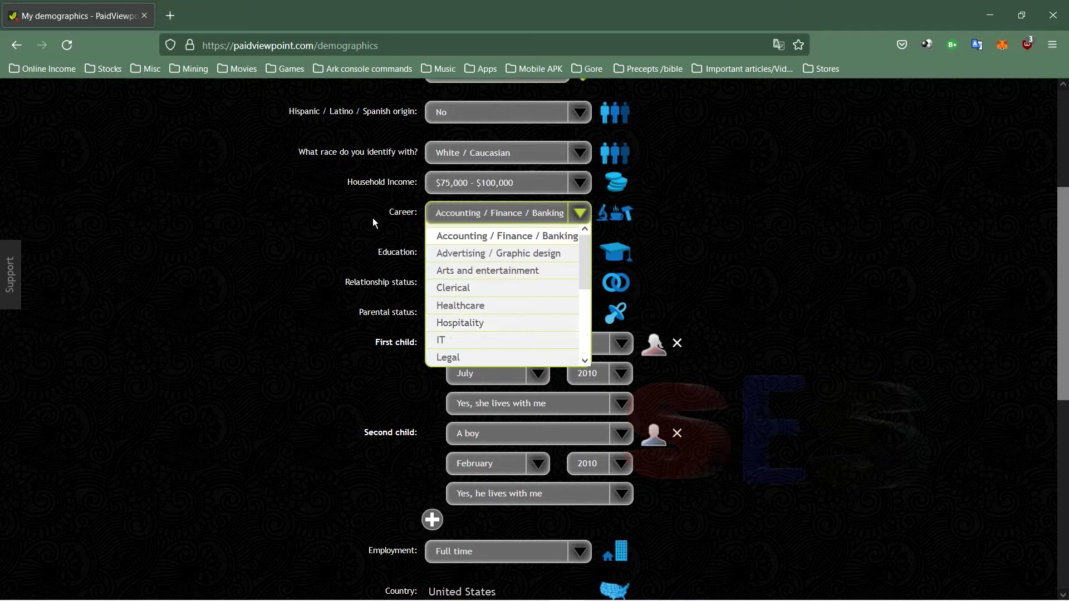
pyautogui.click(438, 234)
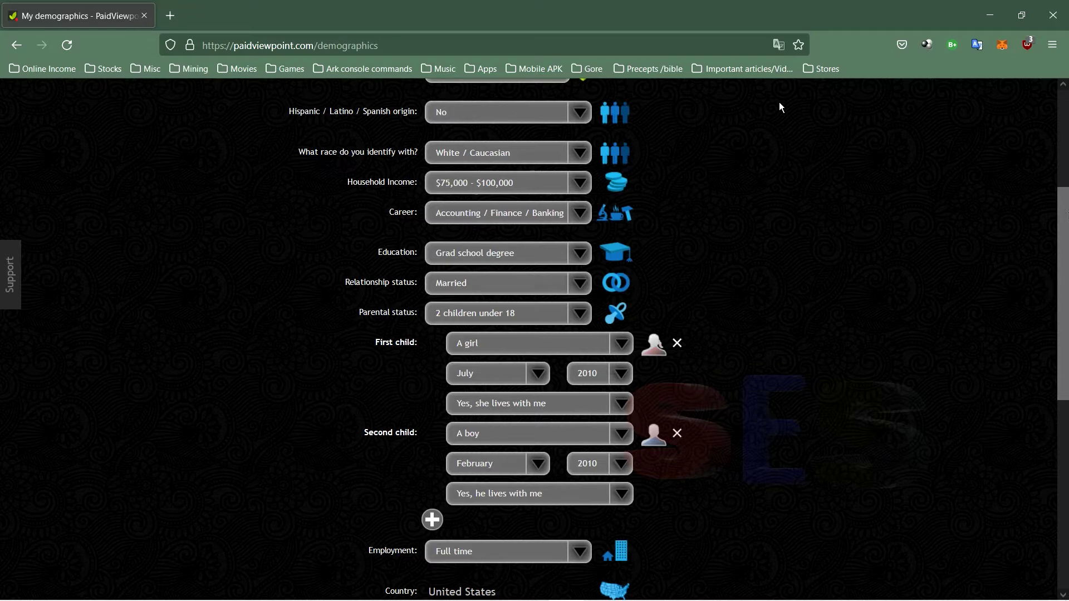
pyautogui.click(146, 137)
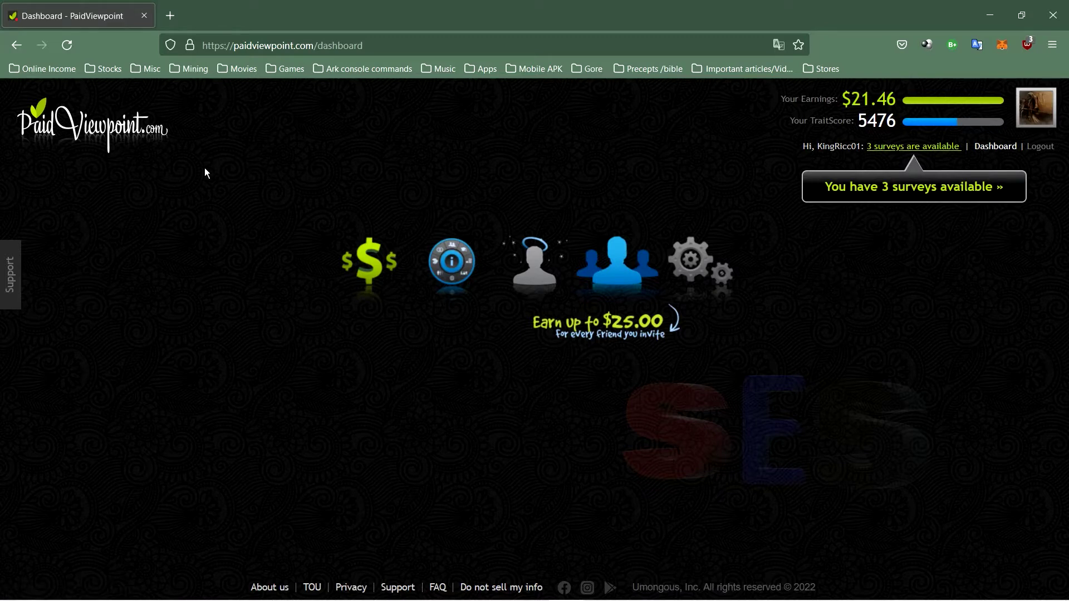
# - Go to Friends and list the invited friends, showing two fully registered invitees
pyautogui.click(616, 262)
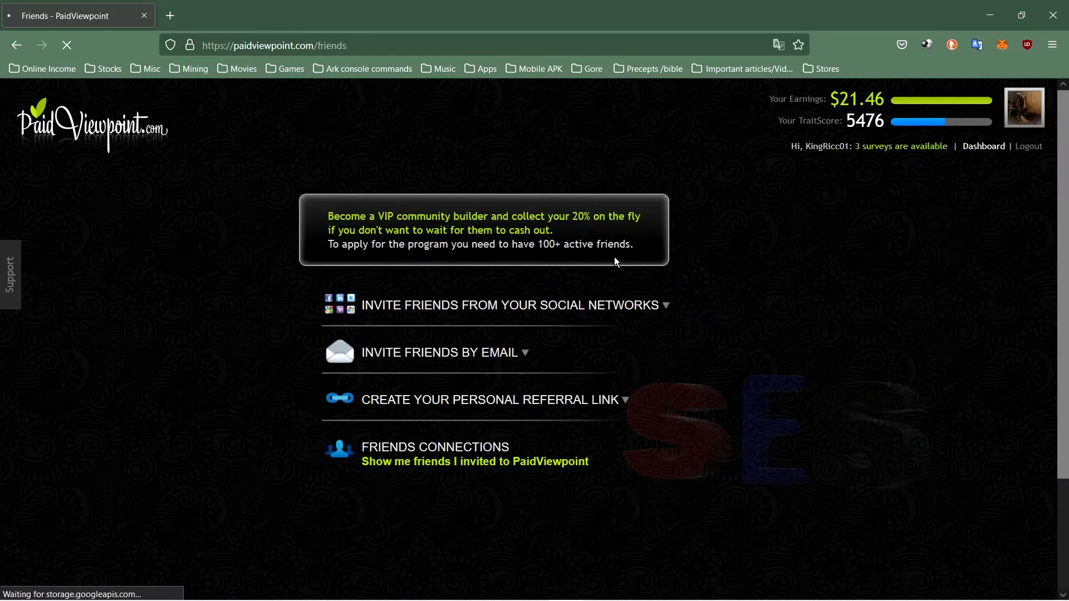
pyautogui.click(386, 465)
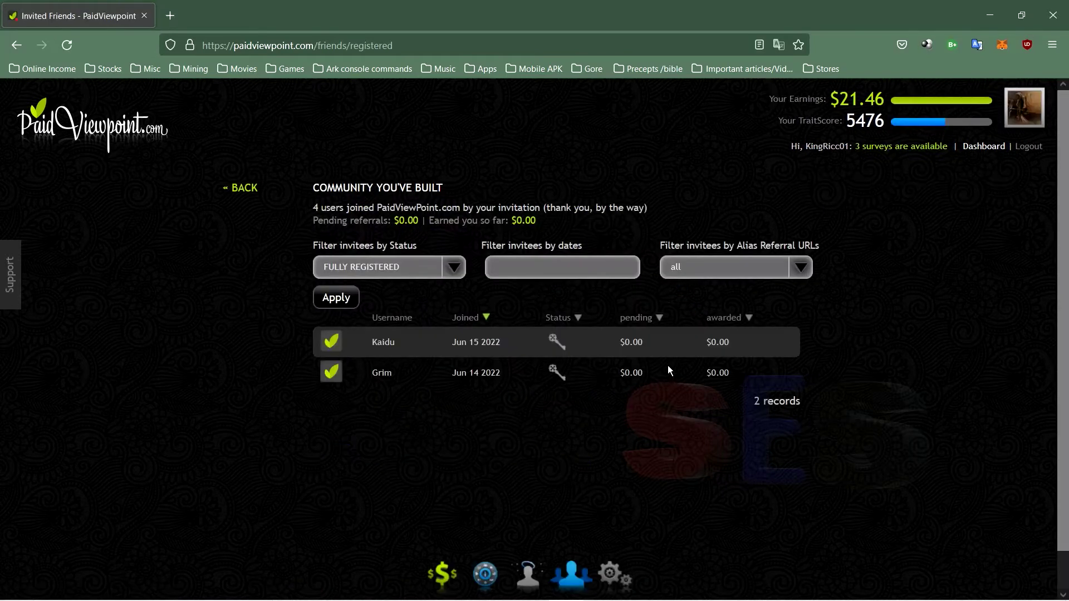
pyautogui.scroll(-1, 835, 343)
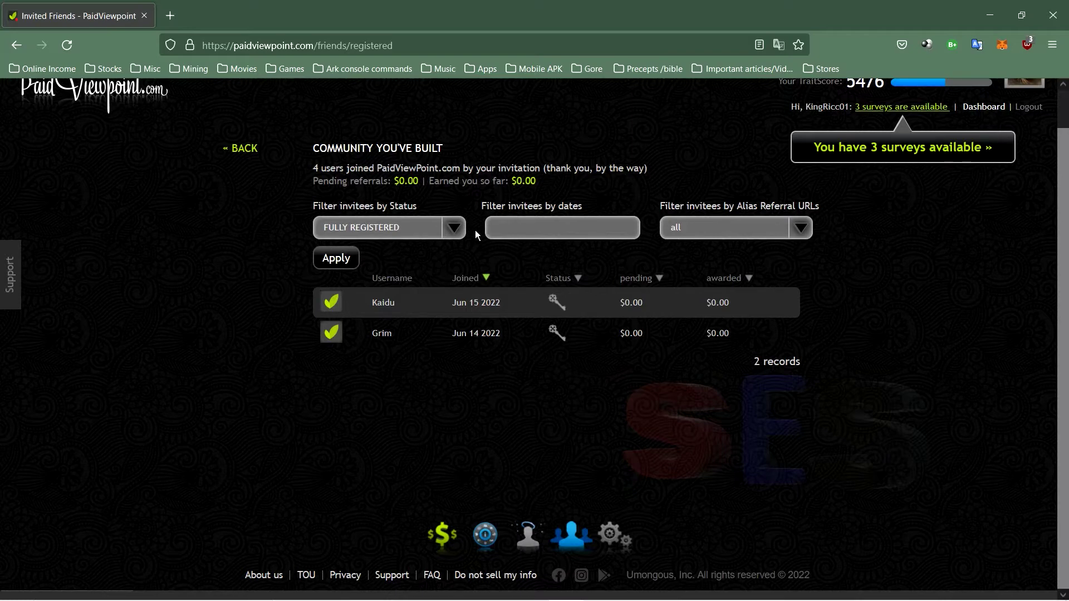
# - Filter invitees by Partially Registered, then by Pending Invitations
pyautogui.click(456, 229)
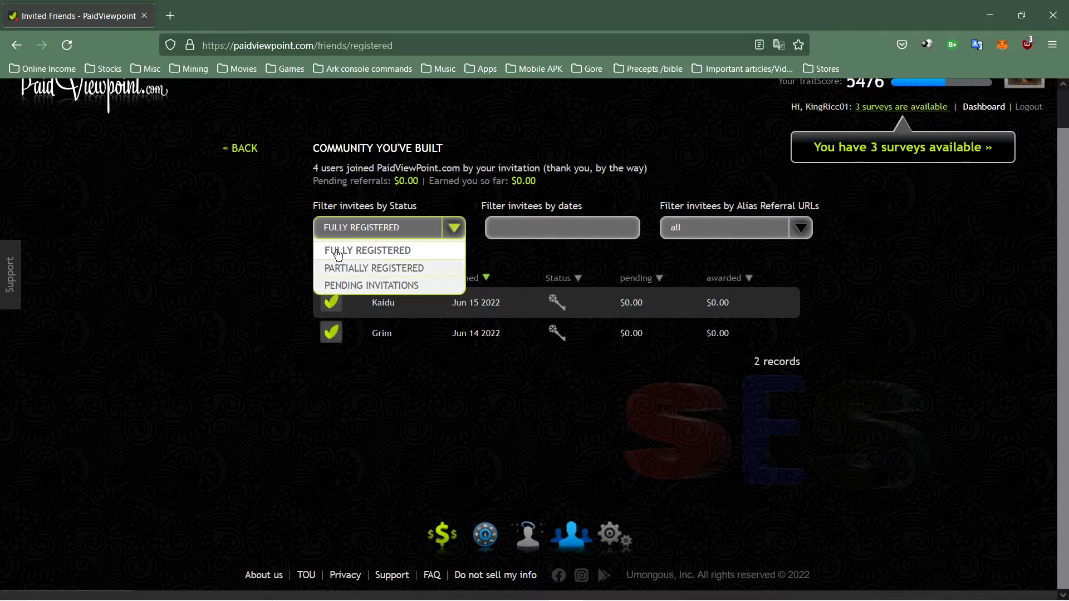
pyautogui.click(389, 272)
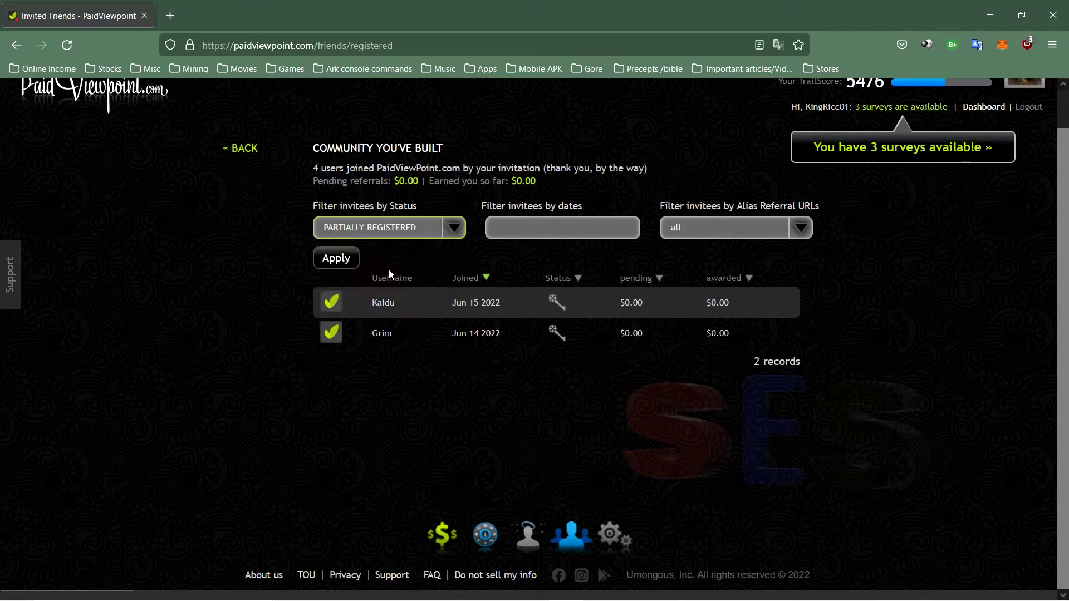
pyautogui.click(342, 260)
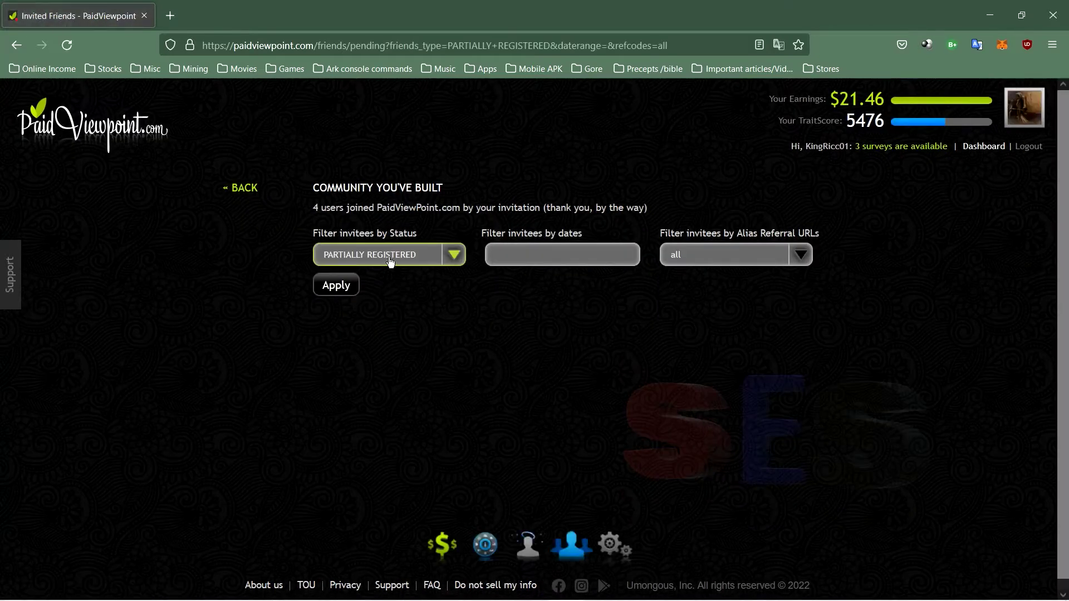
pyautogui.click(452, 255)
pyautogui.click(370, 310)
pyautogui.click(325, 287)
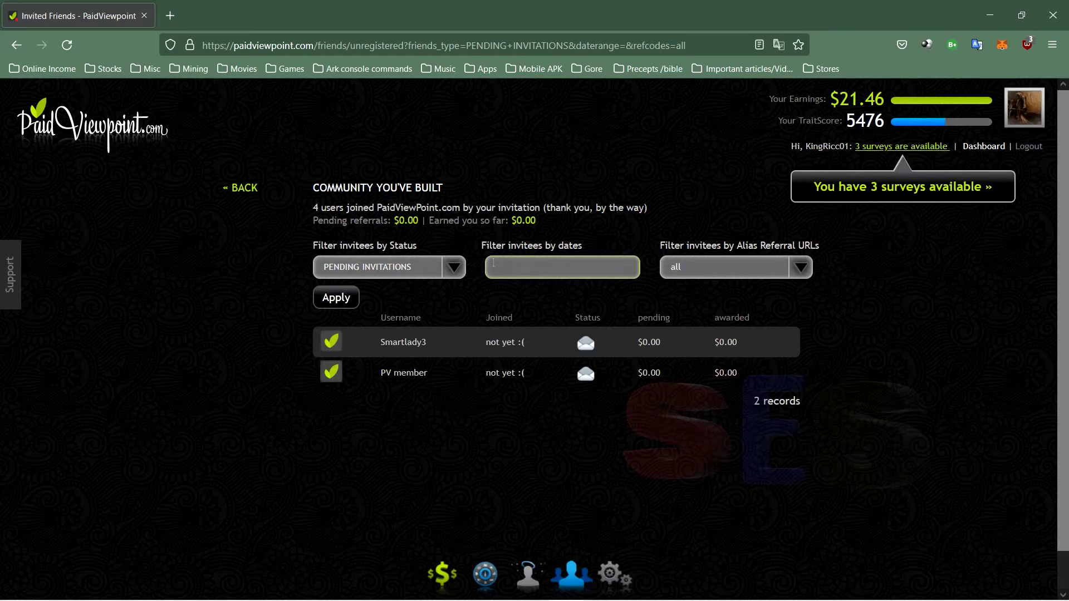
# - Filter back to Fully Registered invitees and start one of the 3 available surveys
pyautogui.click(454, 266)
pyautogui.click(401, 290)
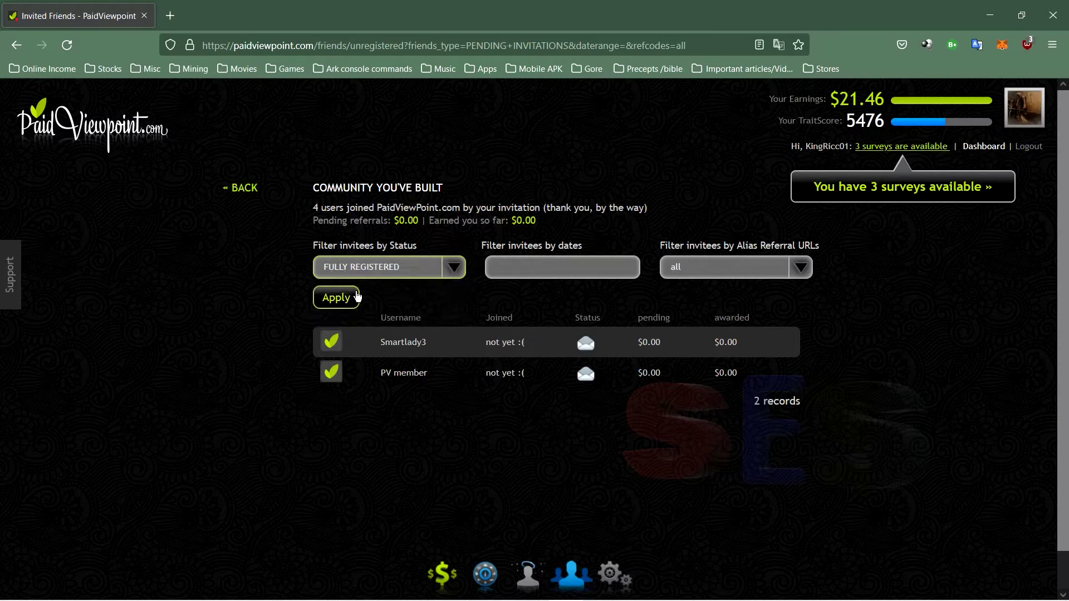
pyautogui.click(357, 298)
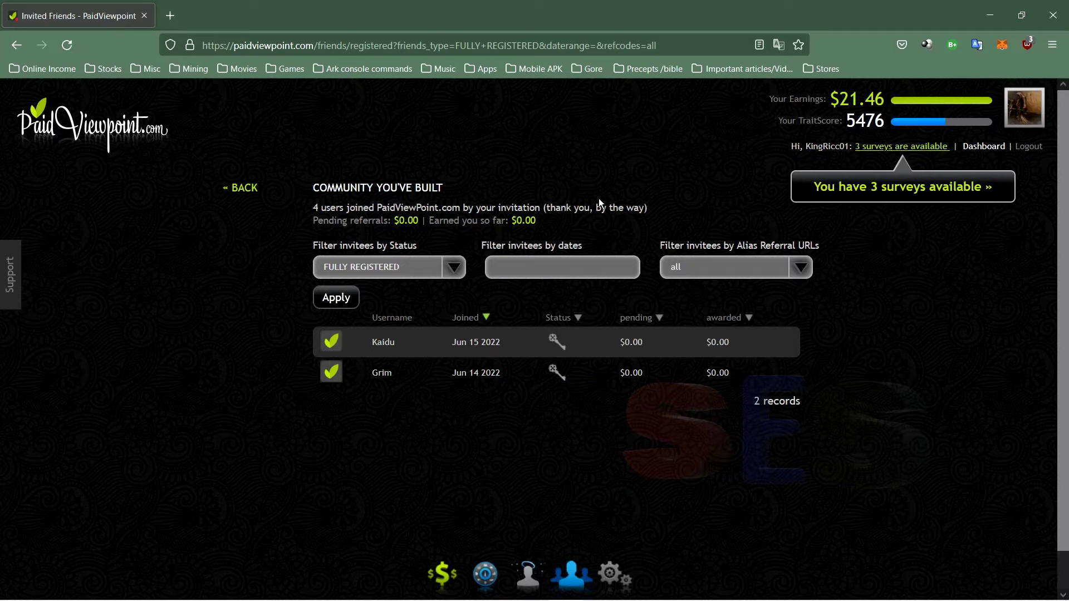
pyautogui.click(864, 192)
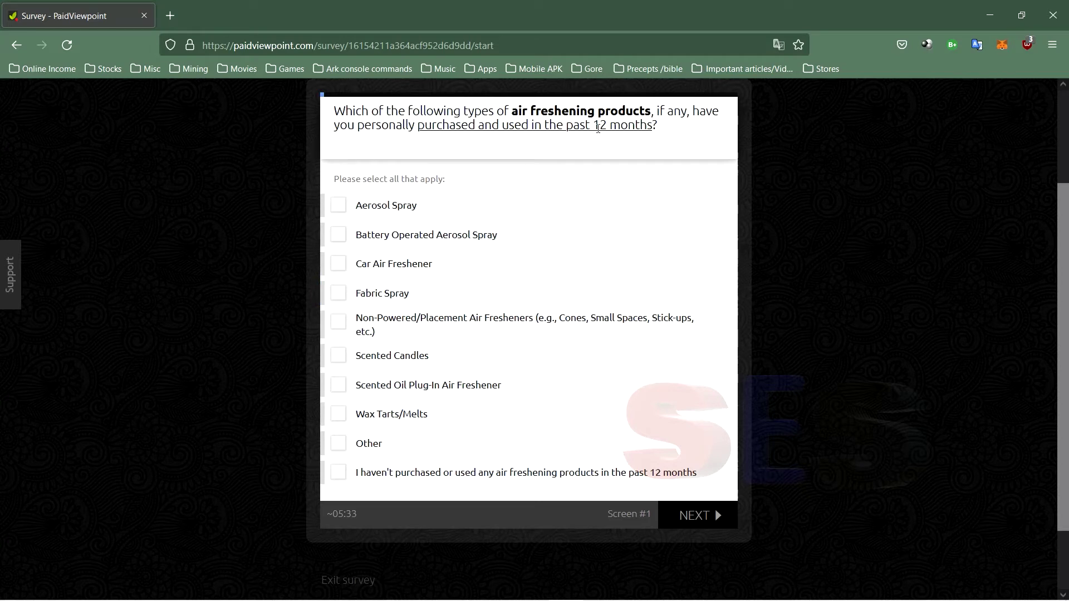
# - Select Aerosol Spray, Car Air Freshener and Scented Oil Plug-In as purchased products and submit
pyautogui.click(344, 446)
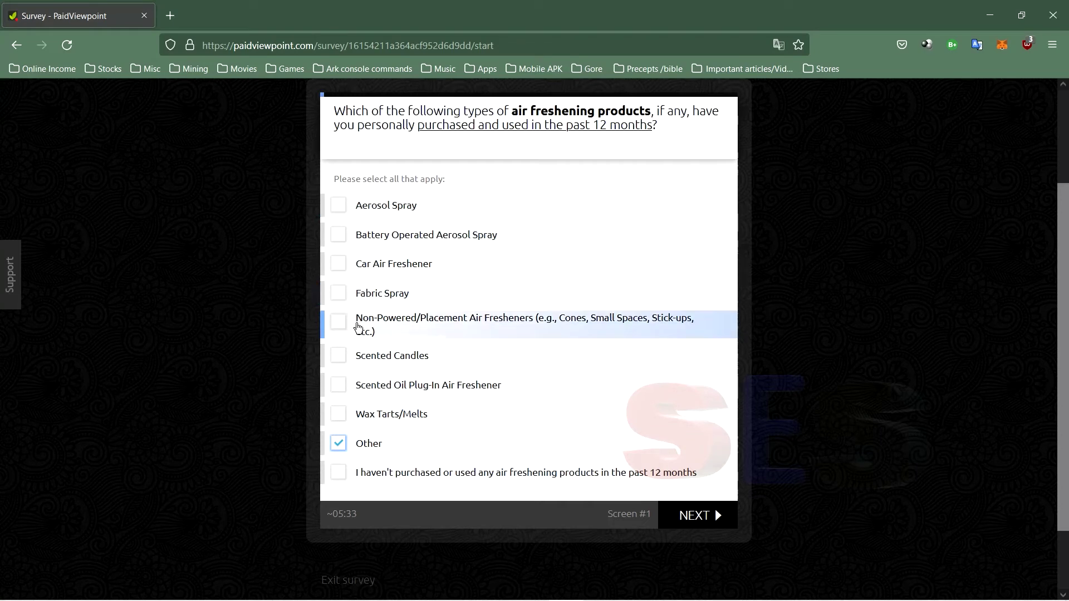
pyautogui.click(376, 449)
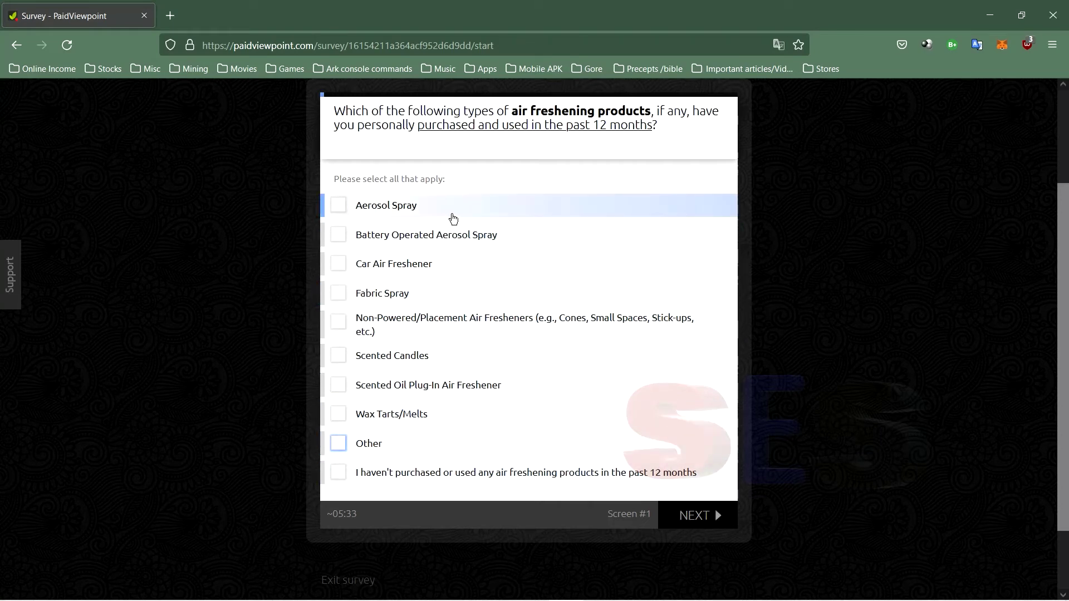
pyautogui.click(350, 209)
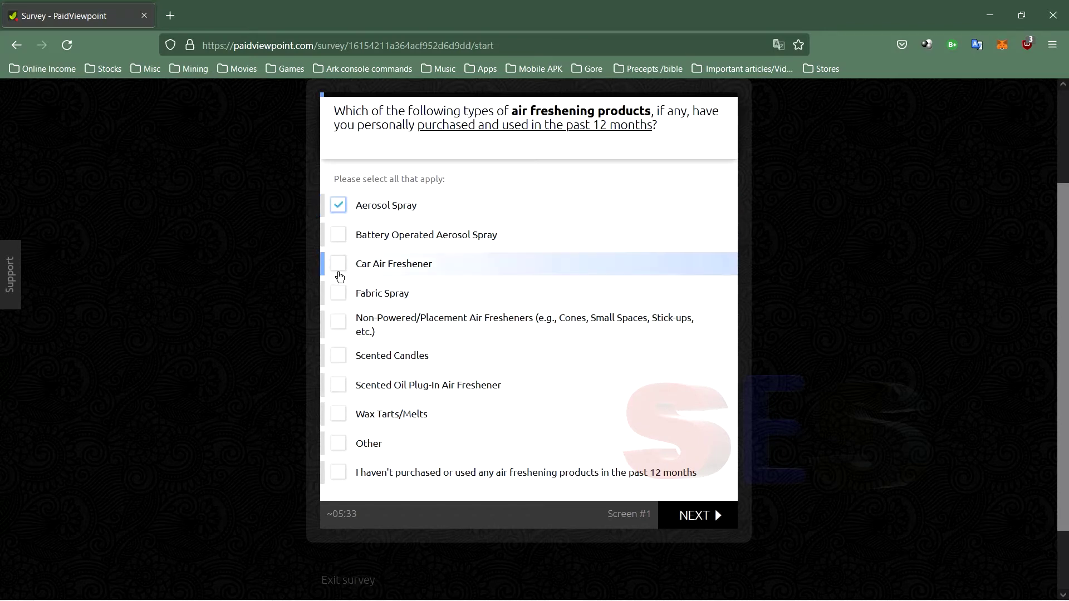
pyautogui.click(338, 272)
pyautogui.click(339, 390)
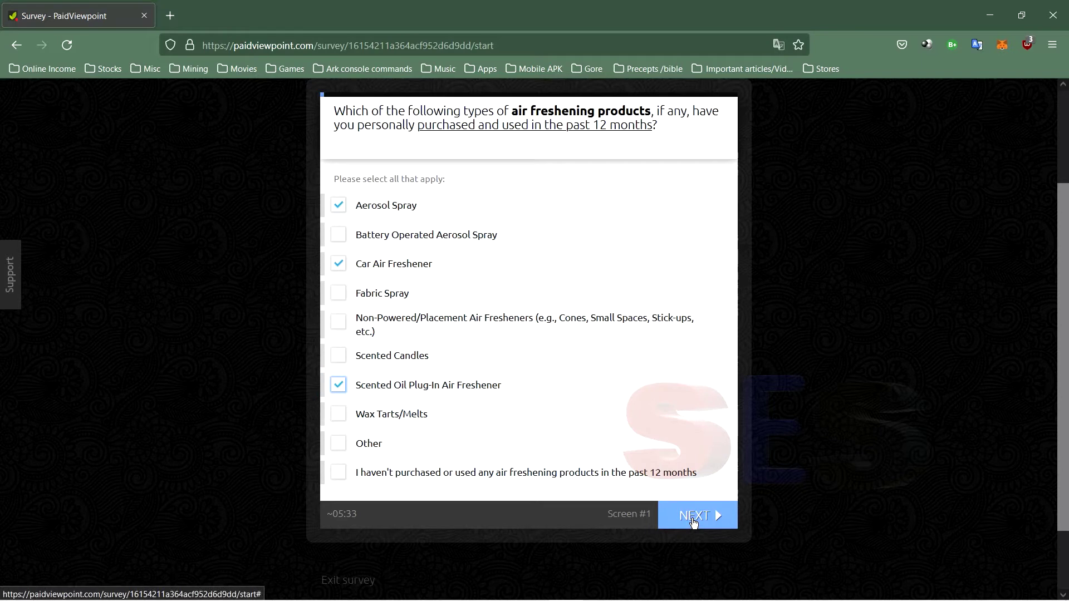
pyautogui.click(693, 520)
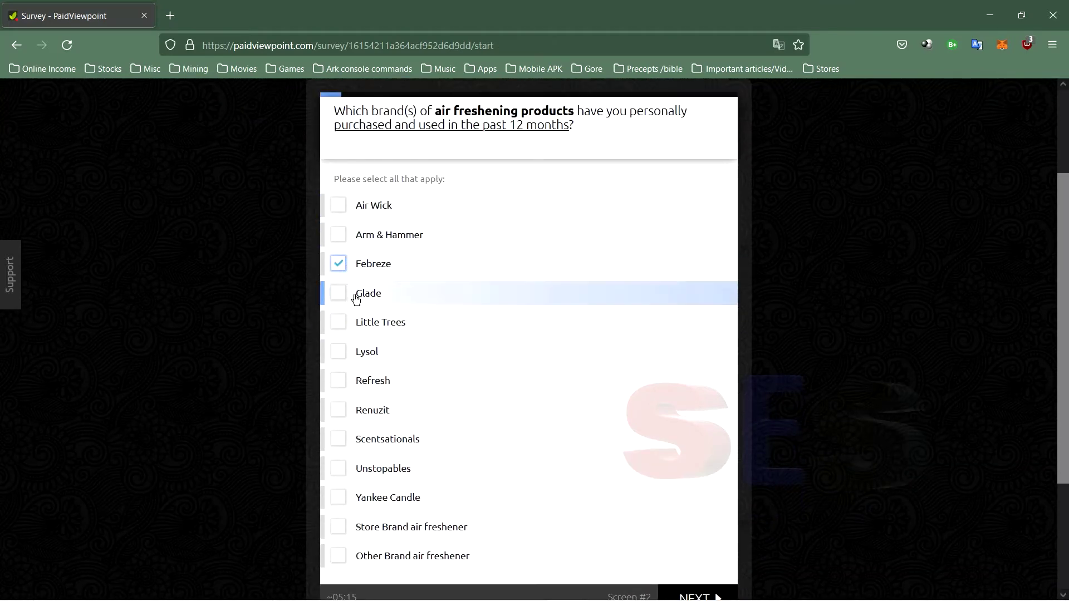
# - Add Glade alongside Febreze as purchased brands and submit the answer
pyautogui.click(339, 293)
pyautogui.scroll(-2, 705, 524)
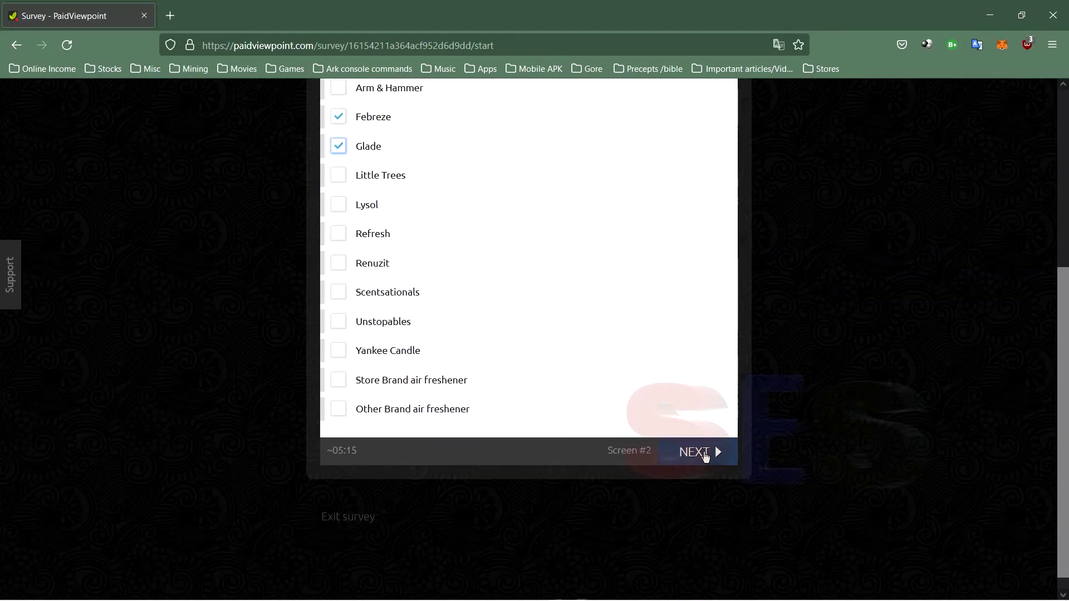
pyautogui.click(699, 451)
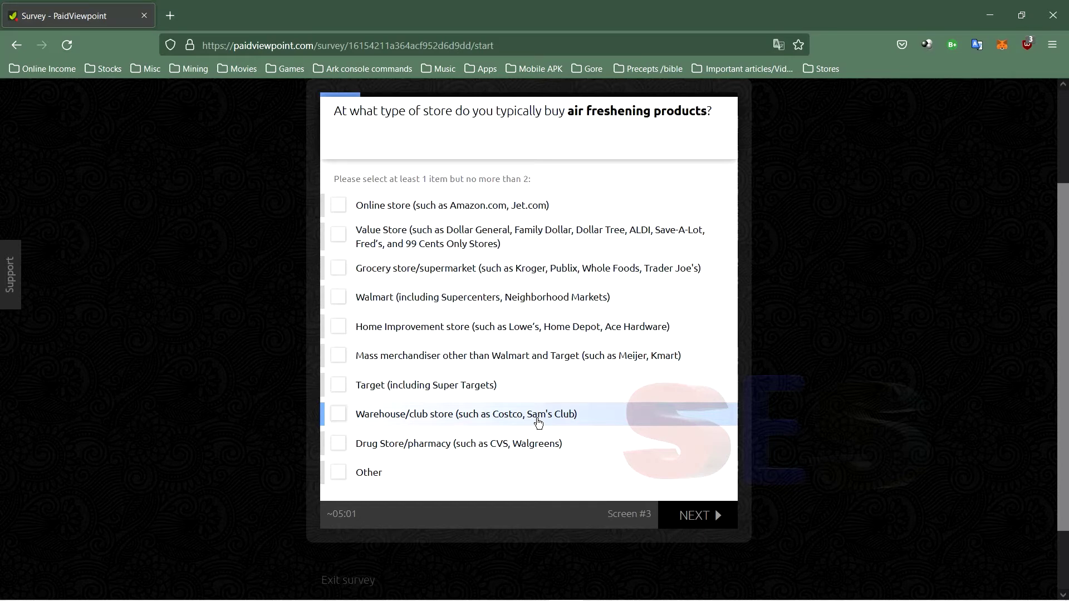
# - Choose Walmart and Online store as the usual stores and submit
pyautogui.click(389, 299)
pyautogui.click(443, 206)
pyautogui.click(717, 515)
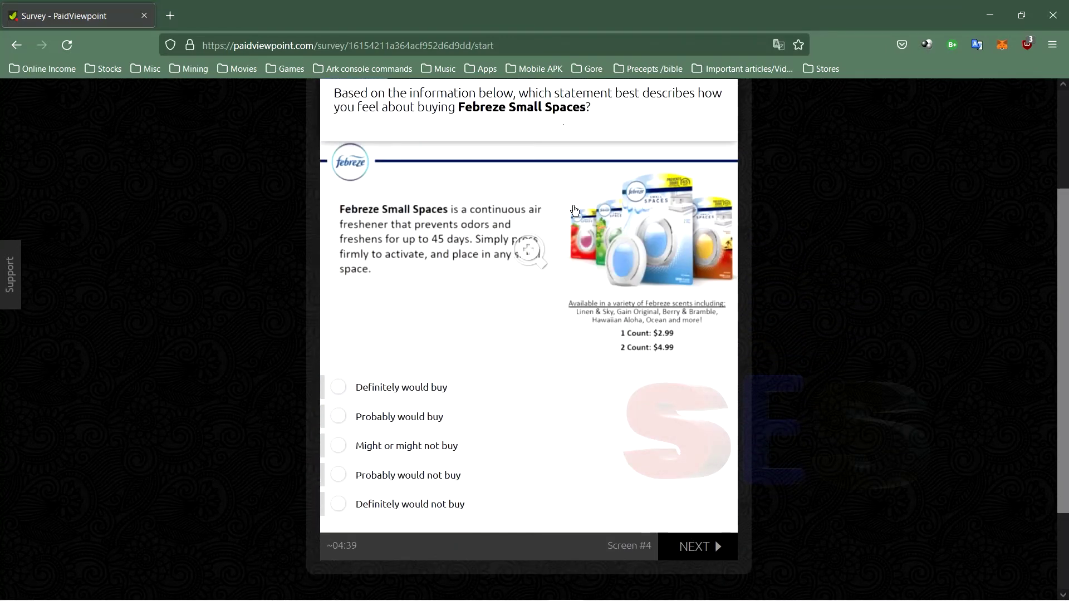
pyautogui.scroll(2, 610, 252)
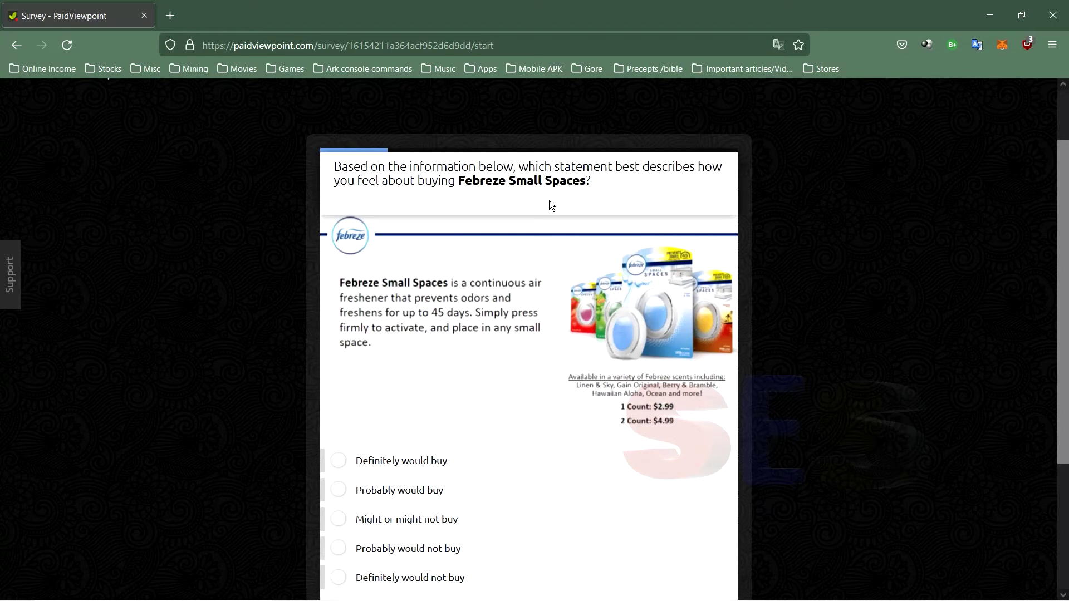
pyautogui.scroll(-2, 587, 192)
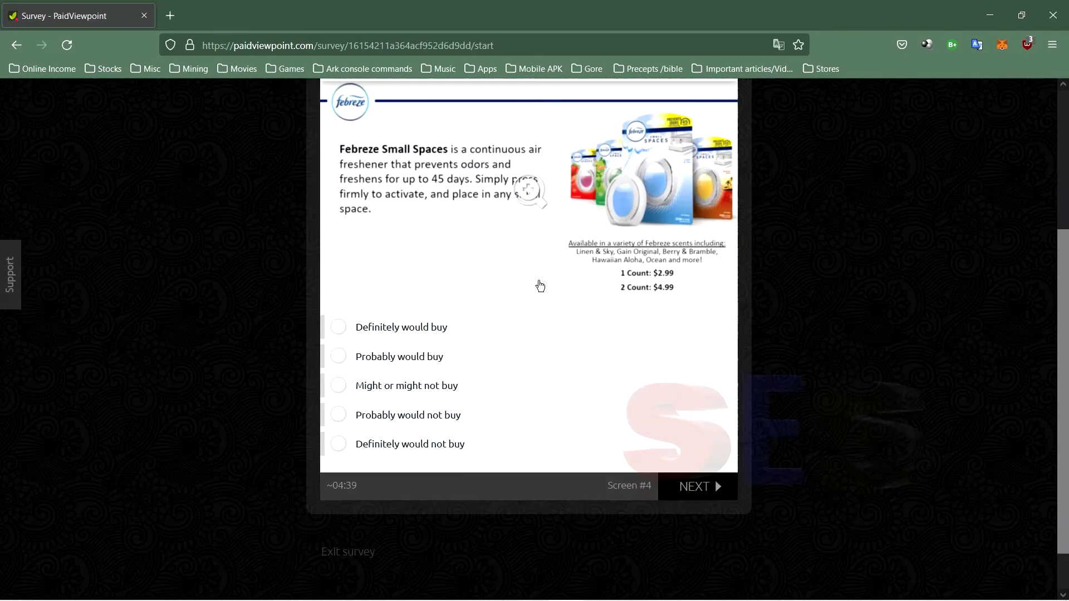
# - Answer 'Definitely would buy' for Febreze Small Spaces and submit
pyautogui.click(339, 315)
pyautogui.click(712, 485)
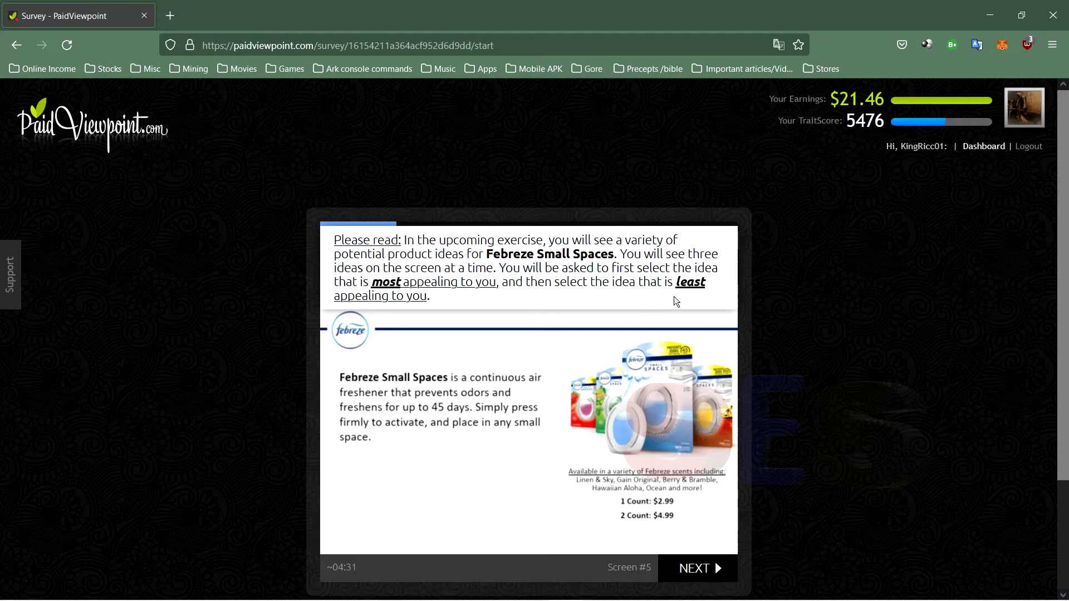
pyautogui.scroll(-3, 646, 293)
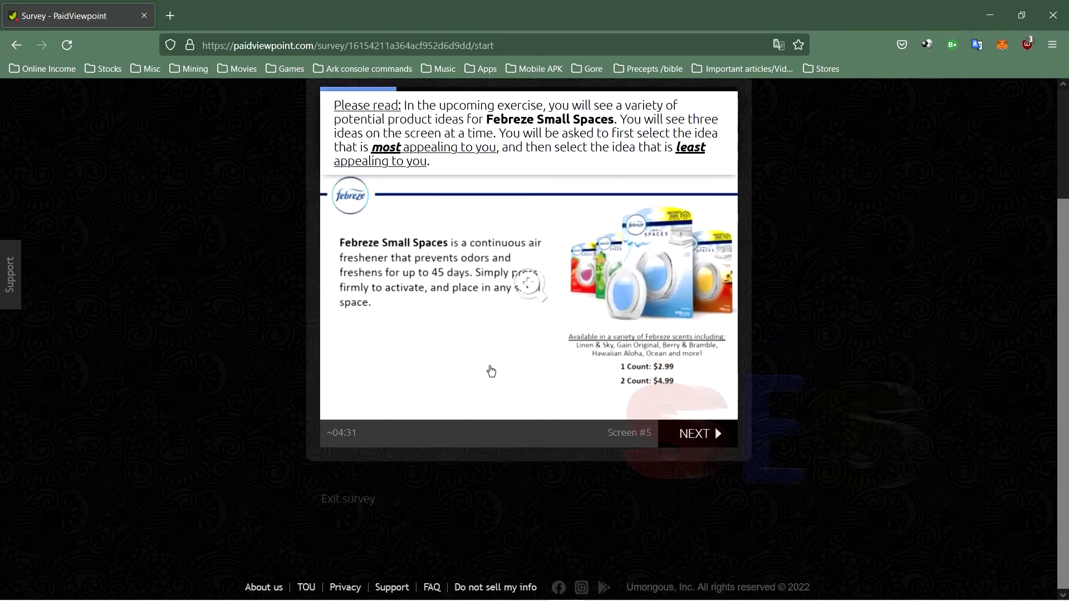
# - Continue past the instructions and rank most and least appealing ideas on screens 6 and 7
pyautogui.click(697, 436)
pyautogui.scroll(-2, 581, 470)
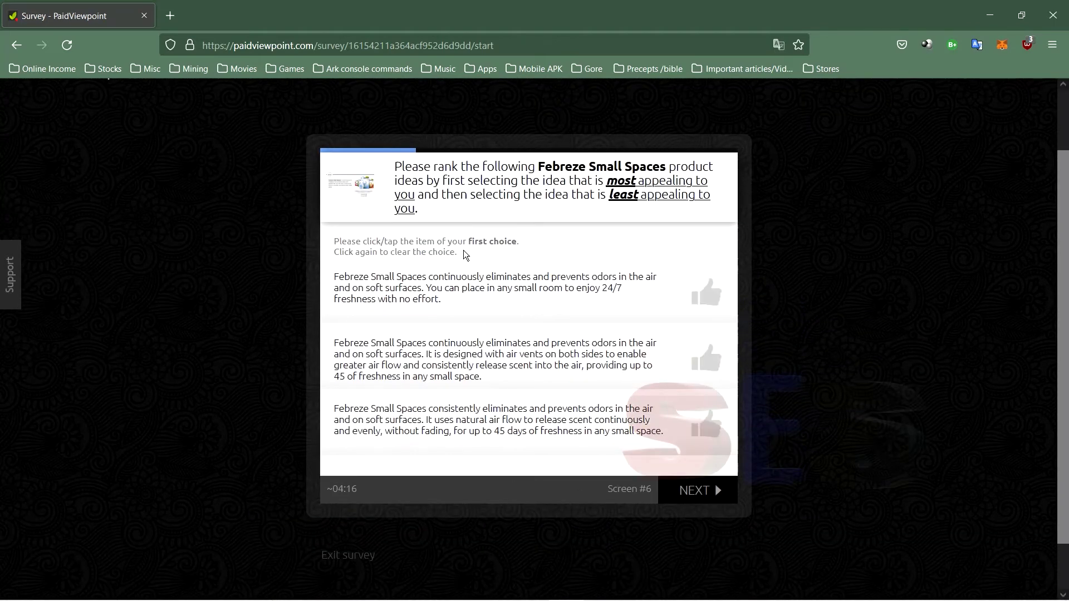
pyautogui.scroll(-1, 580, 469)
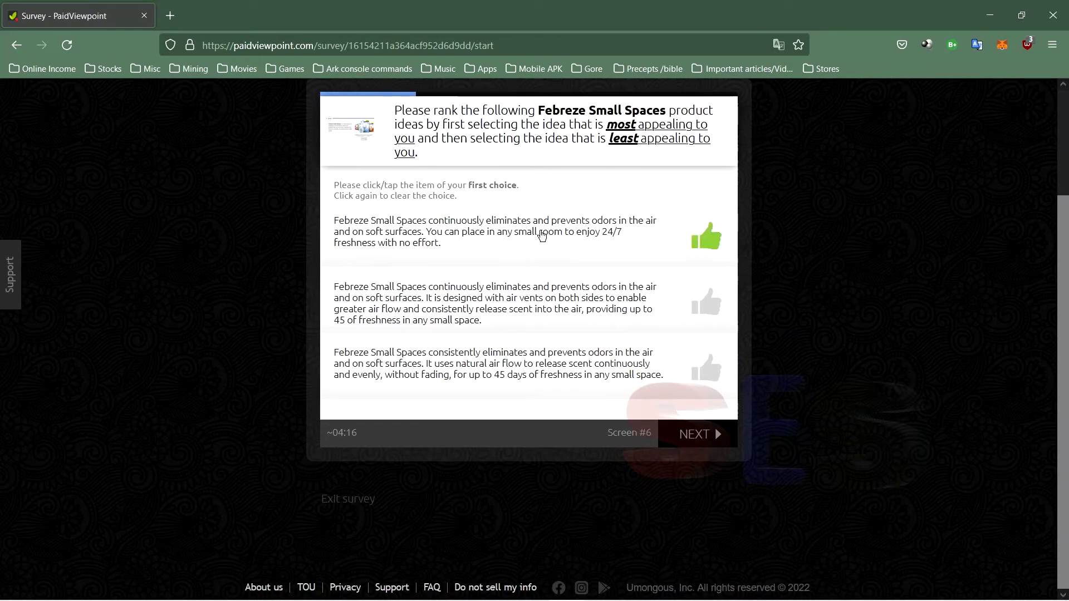
pyautogui.click(709, 239)
pyautogui.click(446, 313)
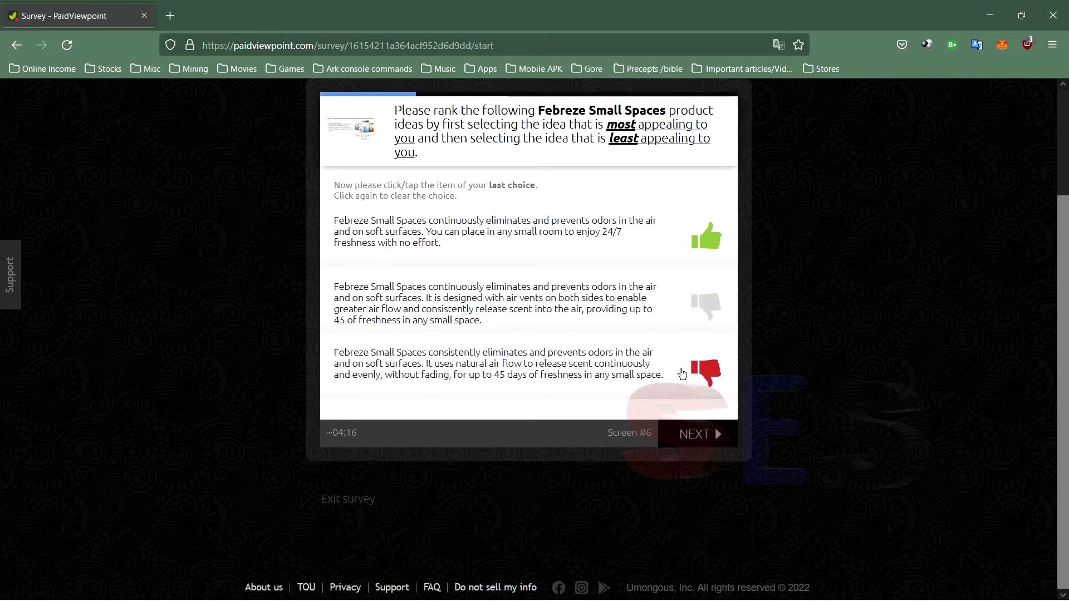
pyautogui.click(683, 374)
pyautogui.click(717, 445)
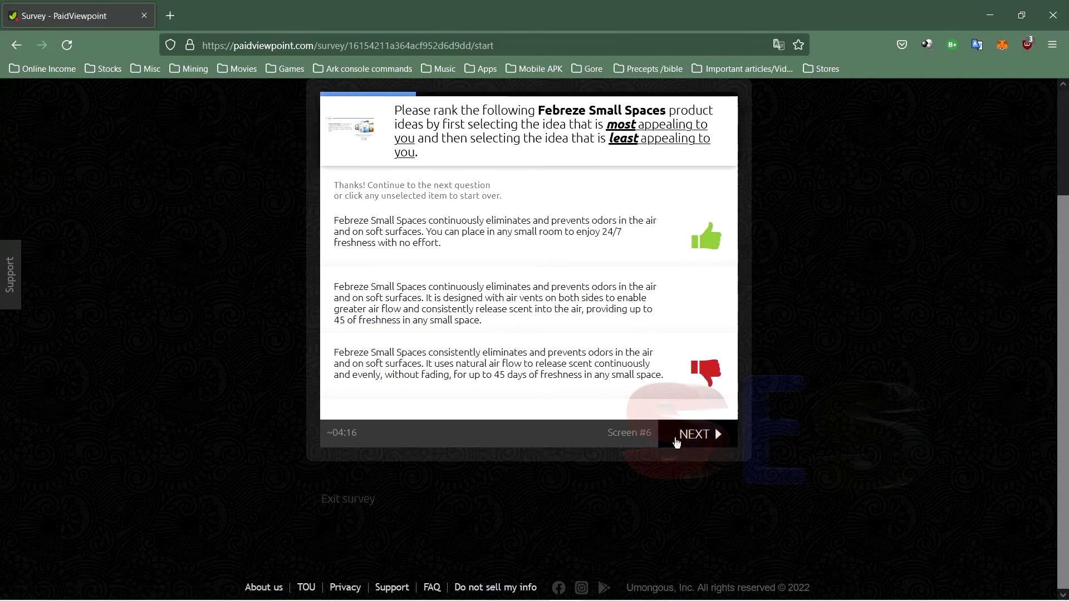
pyautogui.click(706, 366)
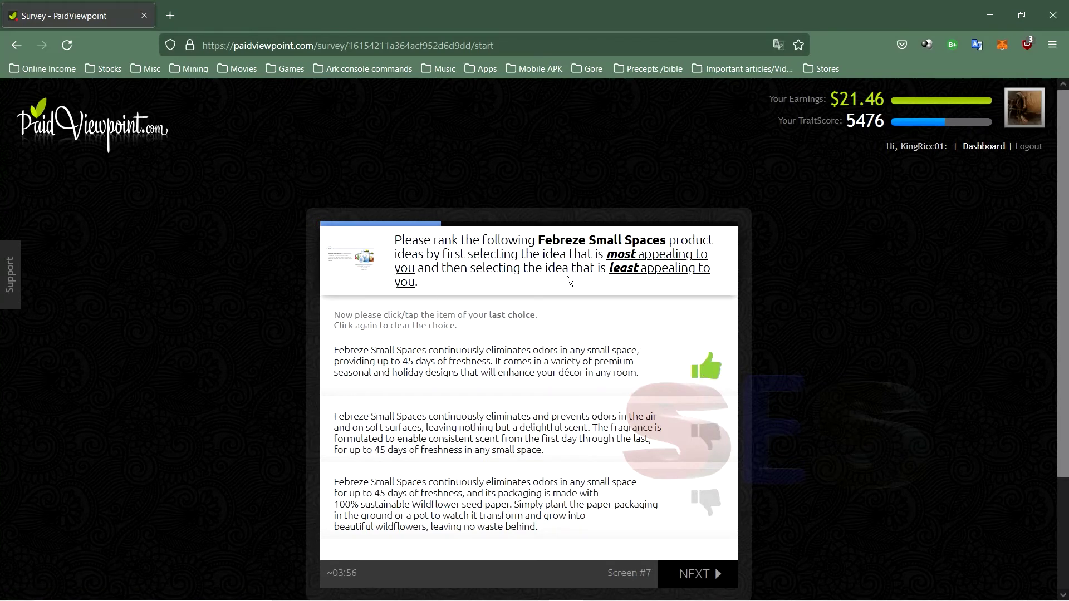
pyautogui.scroll(-2, 602, 376)
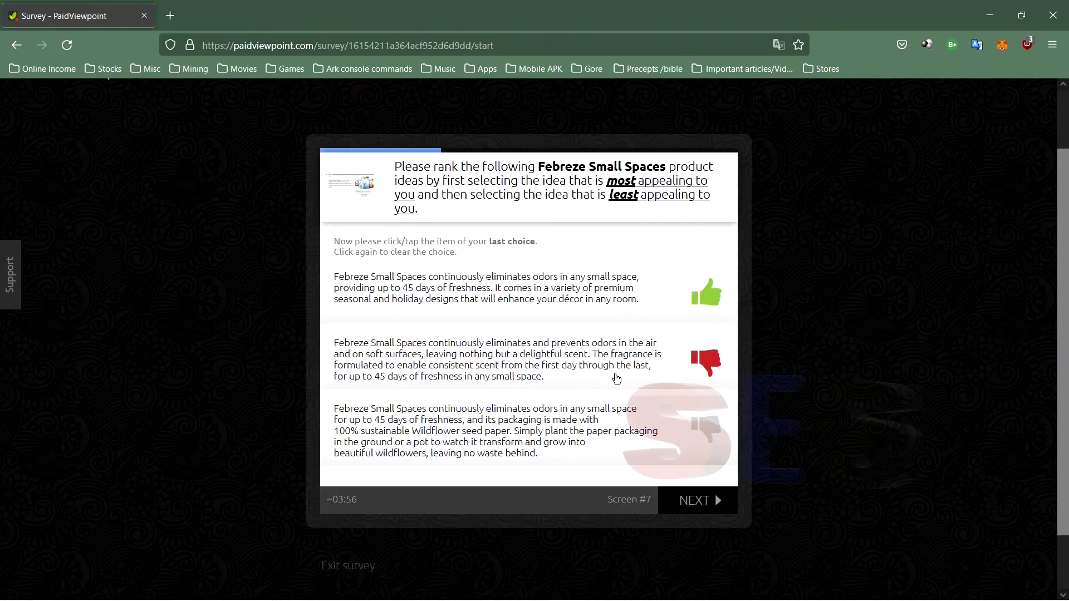
pyautogui.click(706, 361)
pyautogui.click(700, 500)
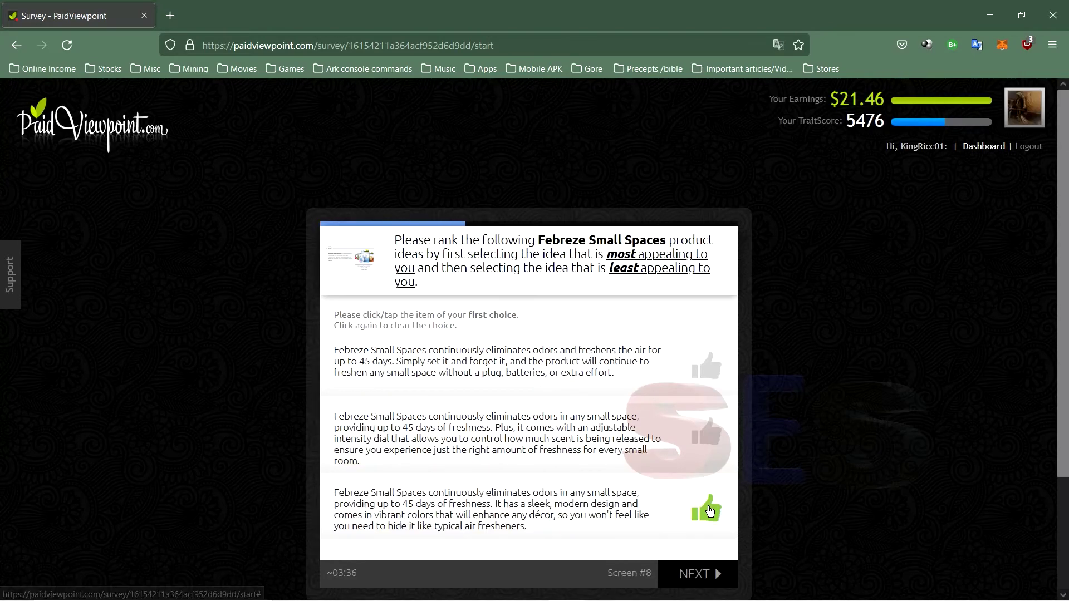
# - Rank the ideas on screens 8 and 9, then pick the first idea as best on screen 10
pyautogui.click(715, 353)
pyautogui.click(705, 507)
pyautogui.scroll(-2, 709, 509)
pyautogui.click(719, 508)
pyautogui.click(706, 366)
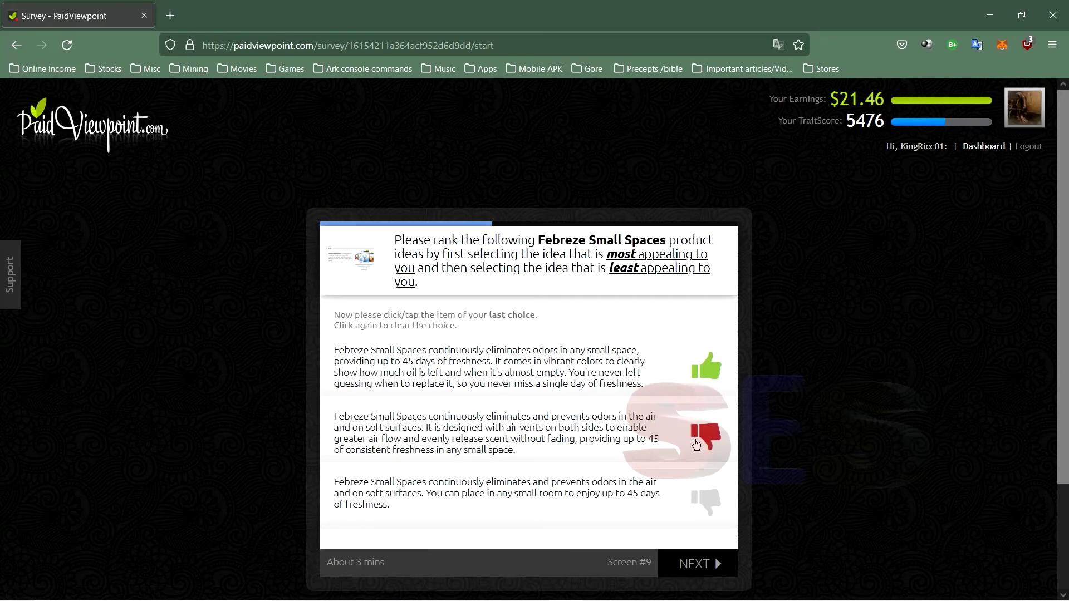
pyautogui.click(705, 434)
pyautogui.click(698, 564)
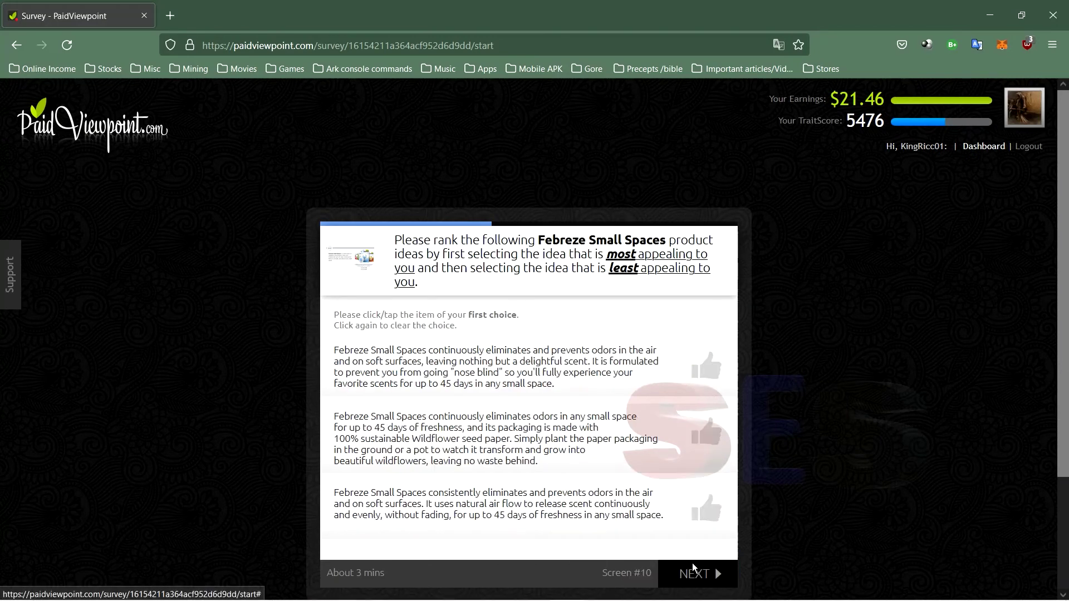
pyautogui.click(706, 433)
pyautogui.click(339, 392)
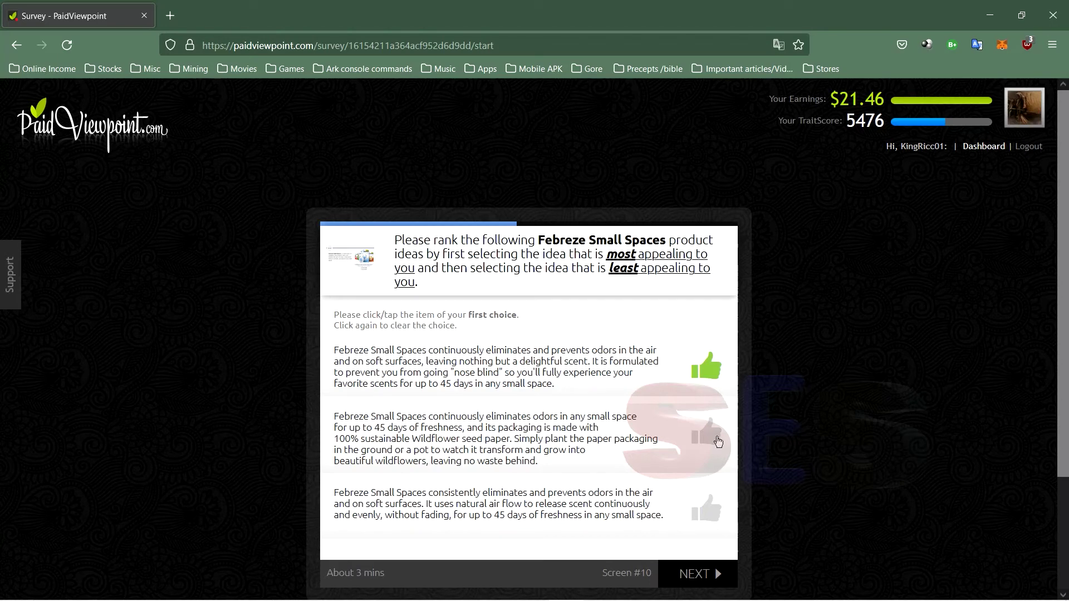
# - Finish screen 10's ranking and answer 'agree somewhat' to needing this type of product
pyautogui.click(709, 434)
pyautogui.click(706, 509)
pyautogui.click(732, 583)
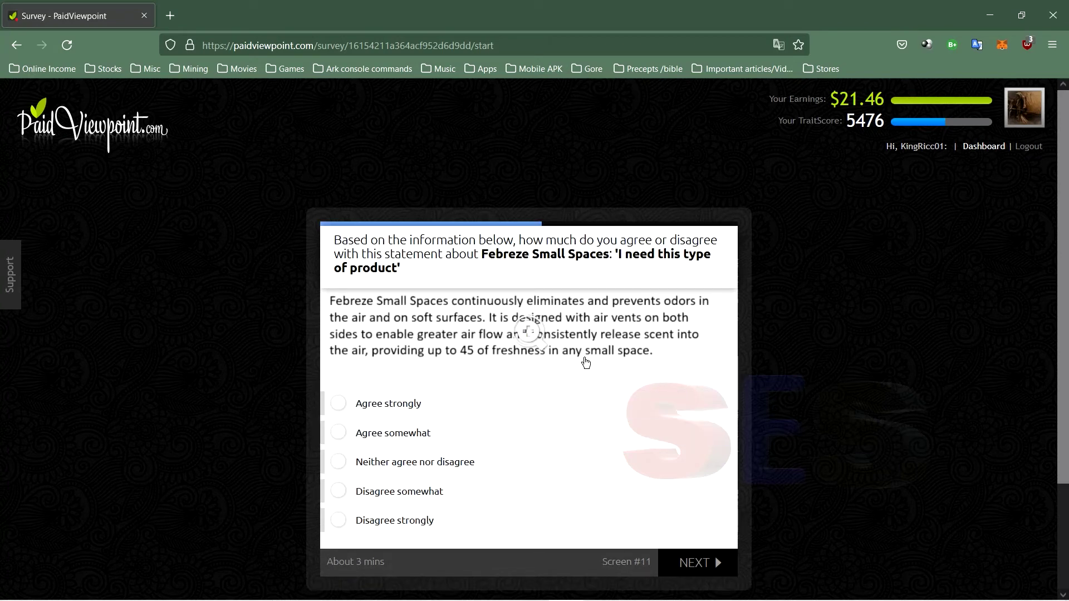
pyautogui.click(390, 443)
pyautogui.click(669, 563)
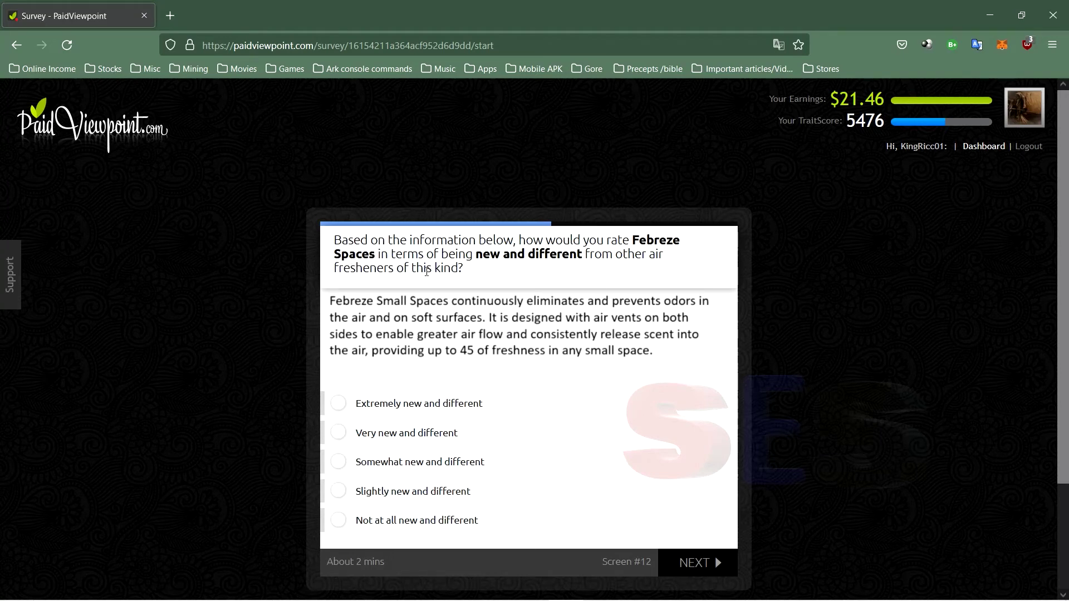
# - Rate it Very new and different, Neither believable nor unbelievable, and Average value
pyautogui.click(365, 436)
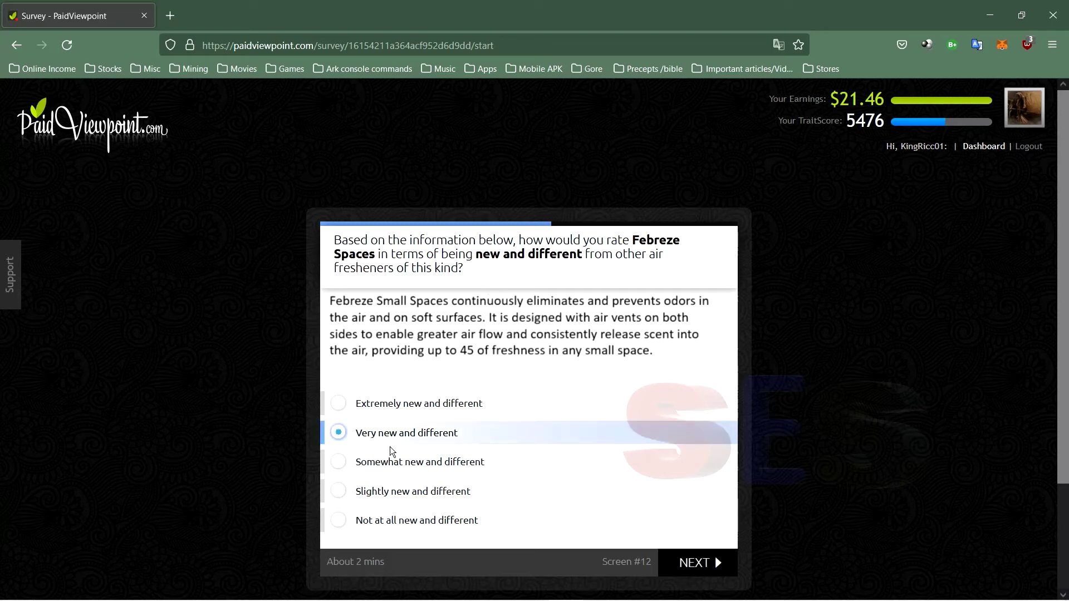
pyautogui.click(677, 561)
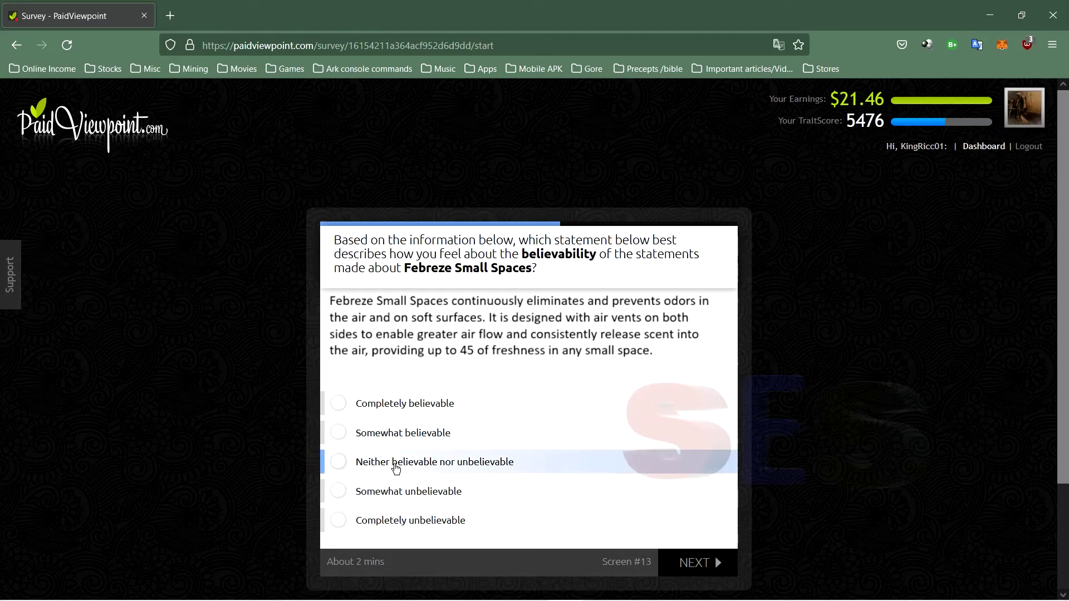
pyautogui.click(396, 468)
pyautogui.click(701, 558)
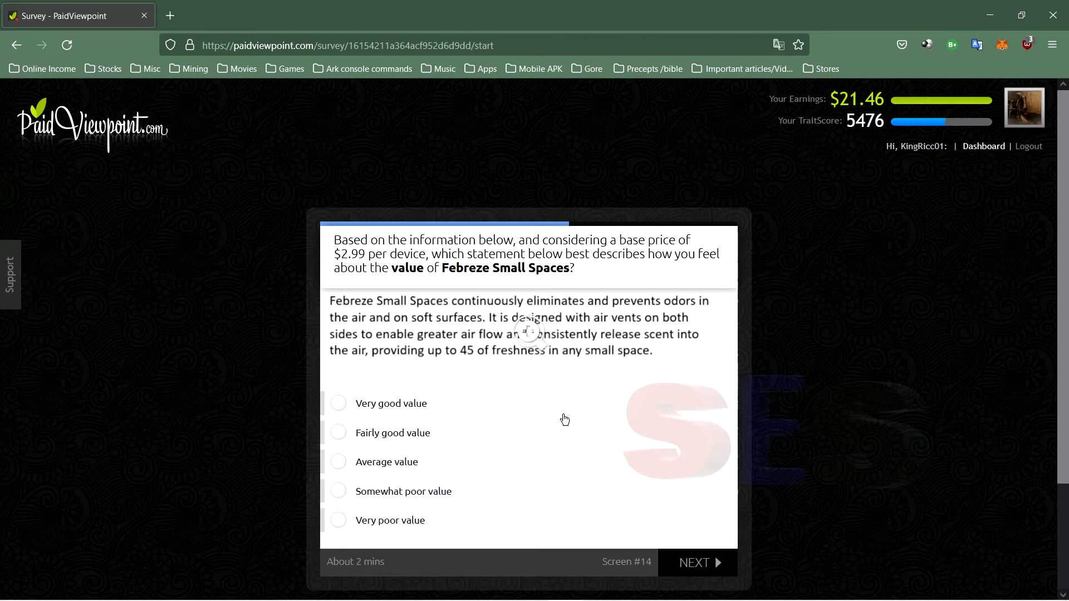
pyautogui.click(408, 462)
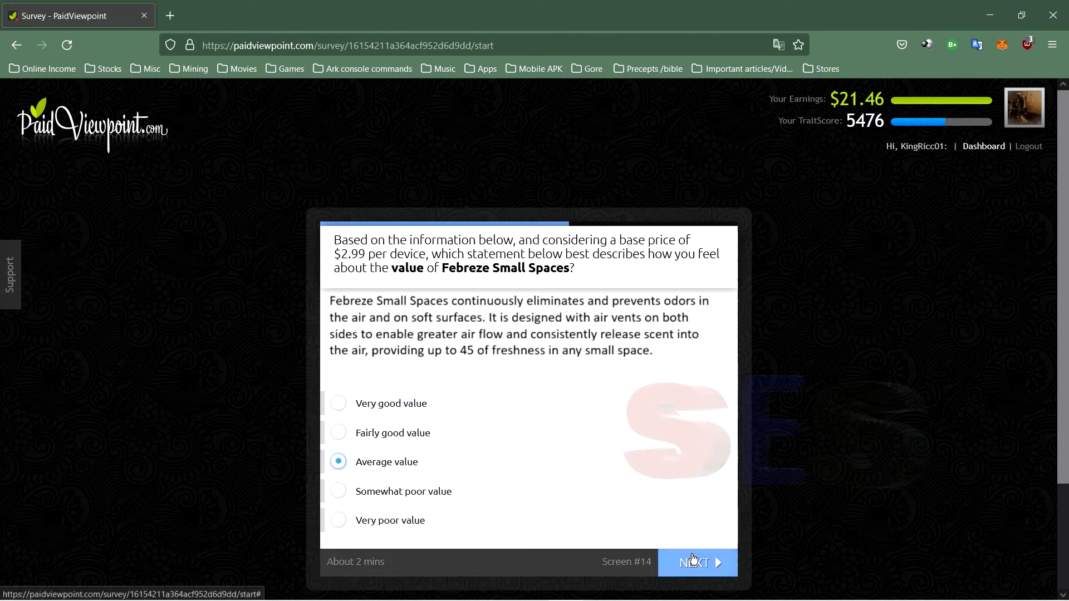
pyautogui.click(692, 554)
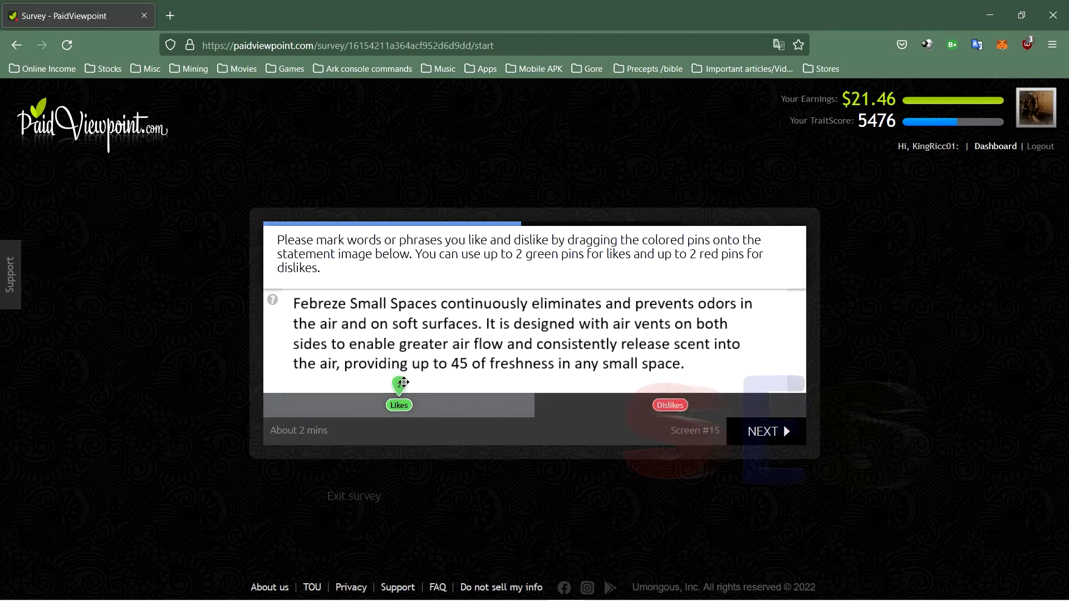
# - Submit the pin task, then answer Agree somewhat to needing the product and rate it Very new and different
pyautogui.click(759, 432)
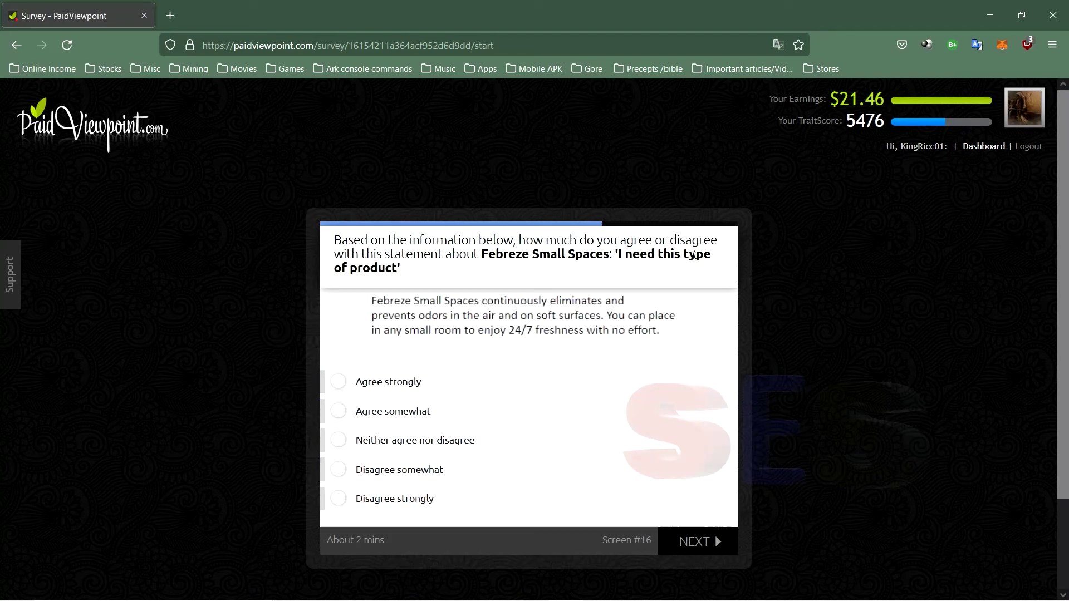
pyautogui.click(372, 412)
pyautogui.click(695, 542)
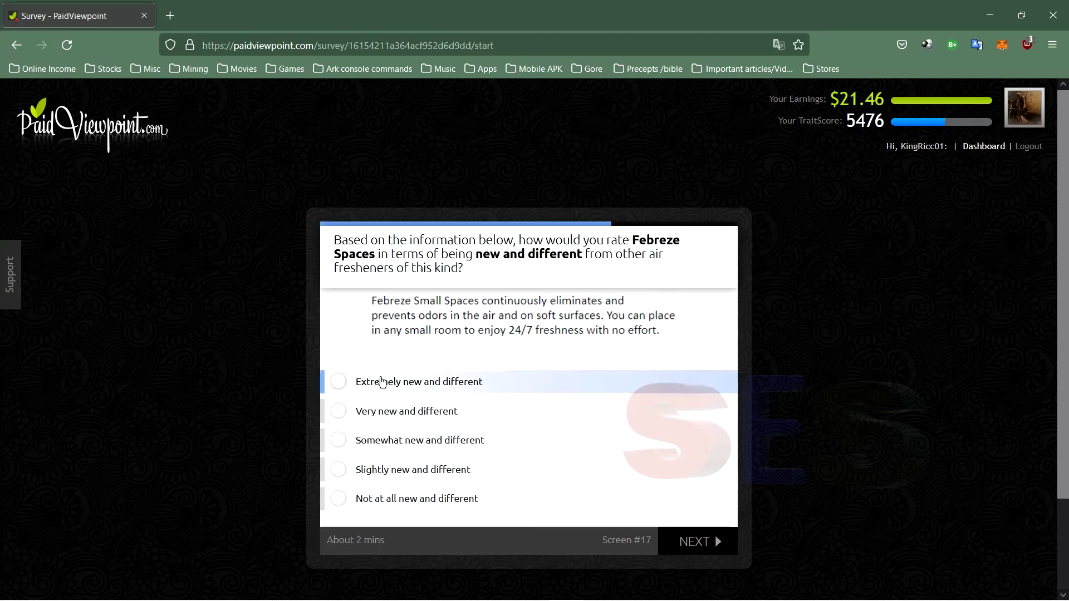
pyautogui.click(385, 421)
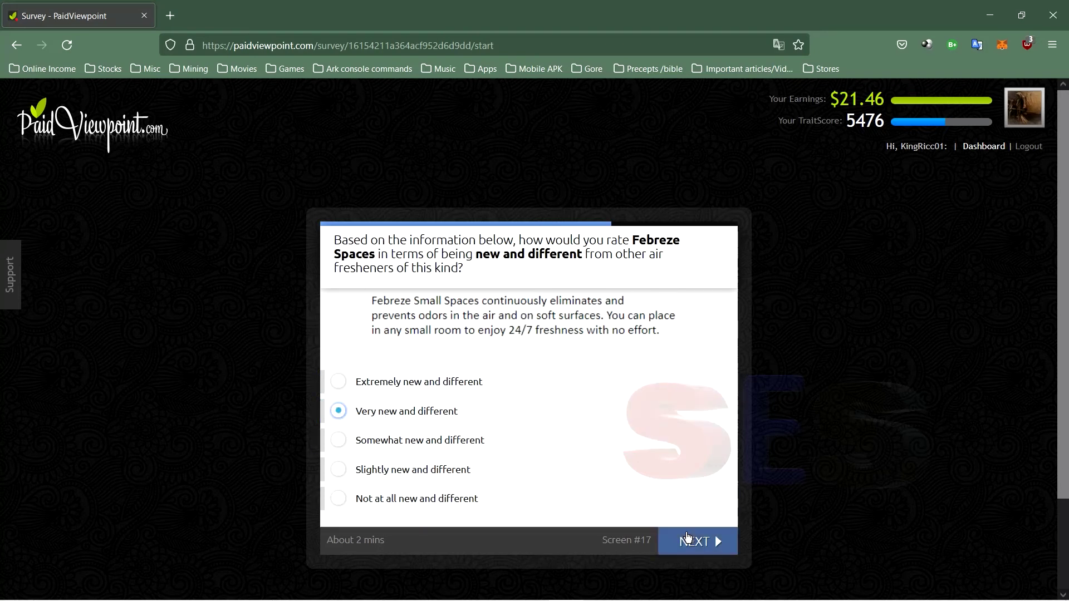
pyautogui.click(688, 539)
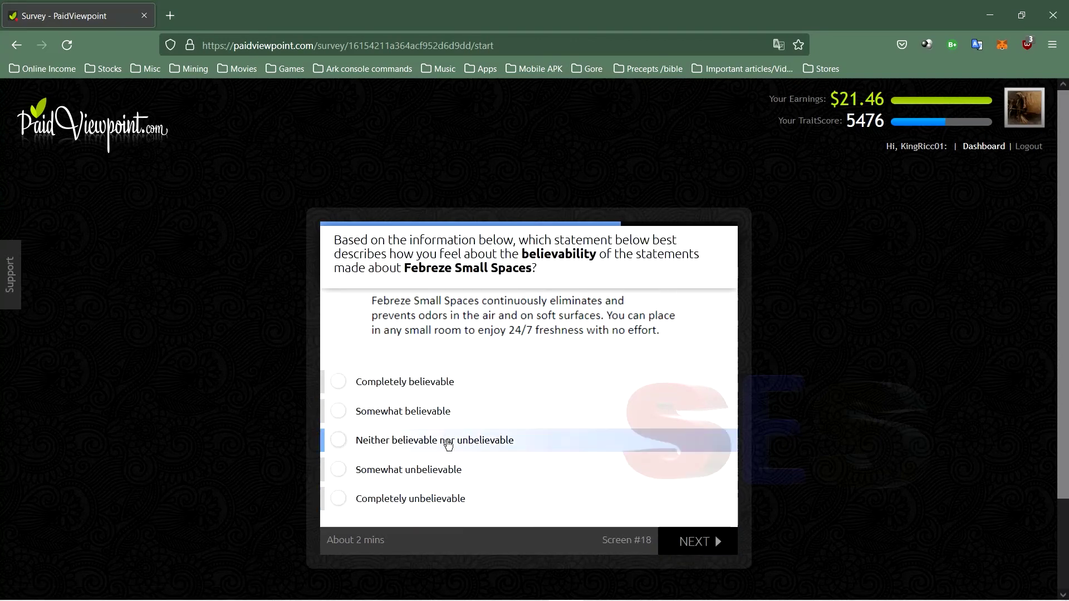
# - Rate the claims Somewhat believable and the price Fairly good value
pyautogui.click(390, 419)
pyautogui.click(718, 541)
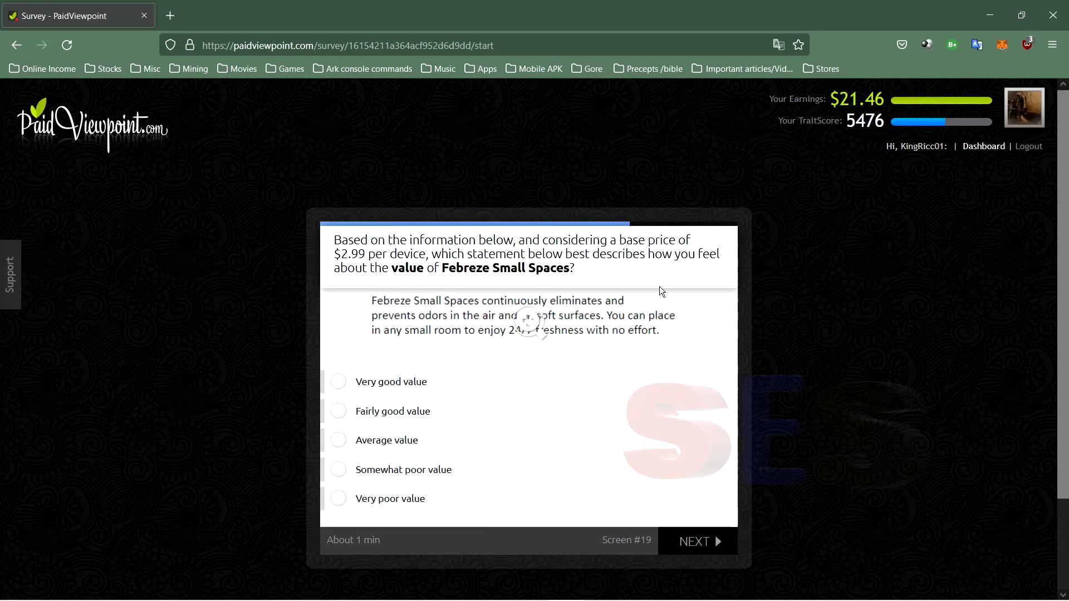
pyautogui.click(392, 410)
pyautogui.click(715, 543)
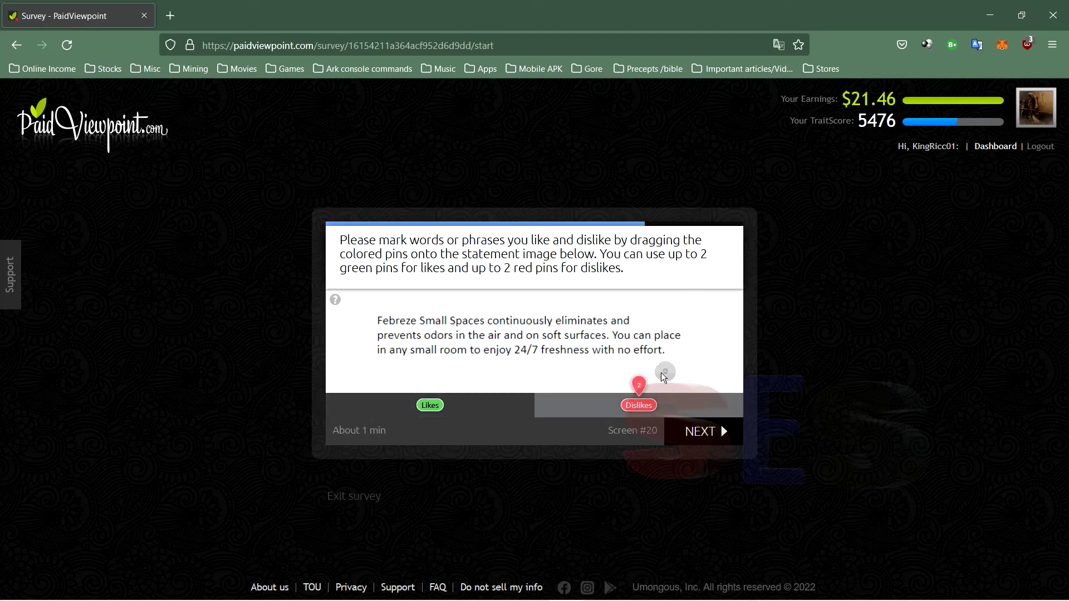
# - Submit the pinned likes and dislikes, then answer Agree somewhat and Very new and different
pyautogui.click(706, 432)
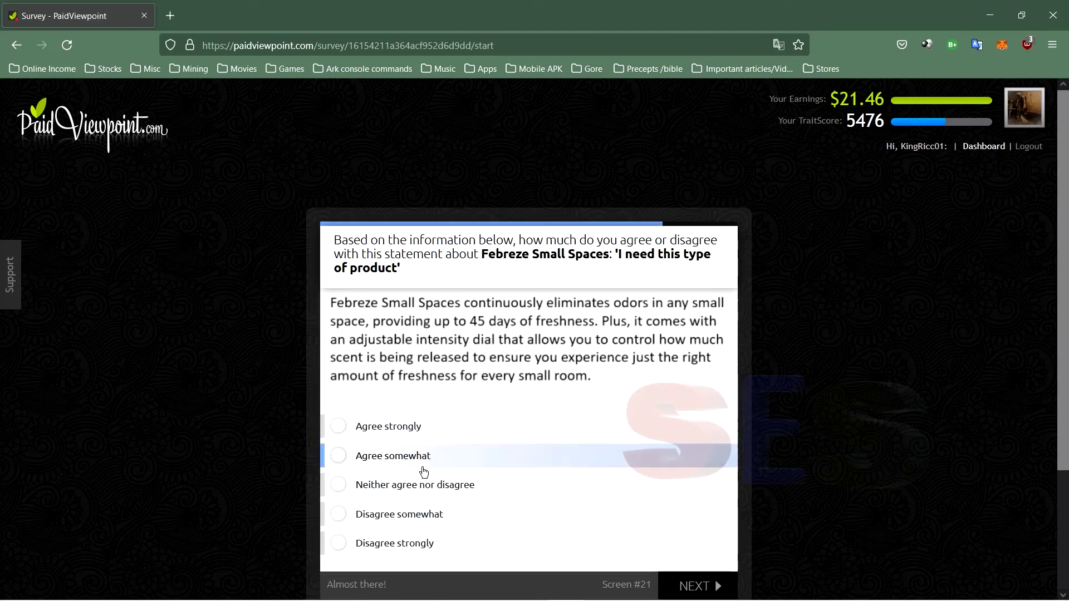
pyautogui.click(473, 453)
pyautogui.click(458, 455)
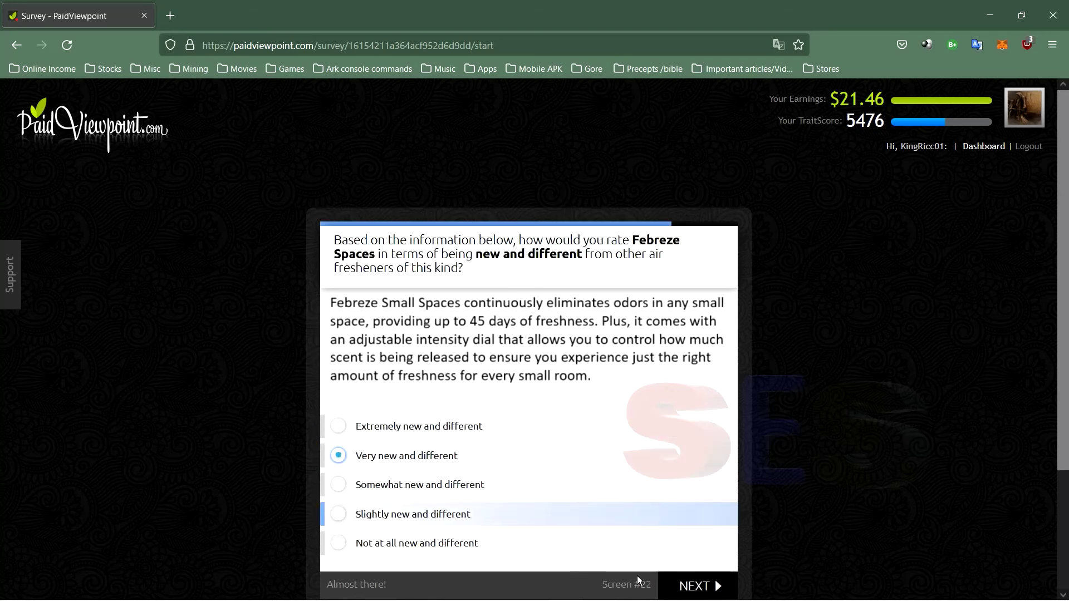
pyautogui.click(699, 586)
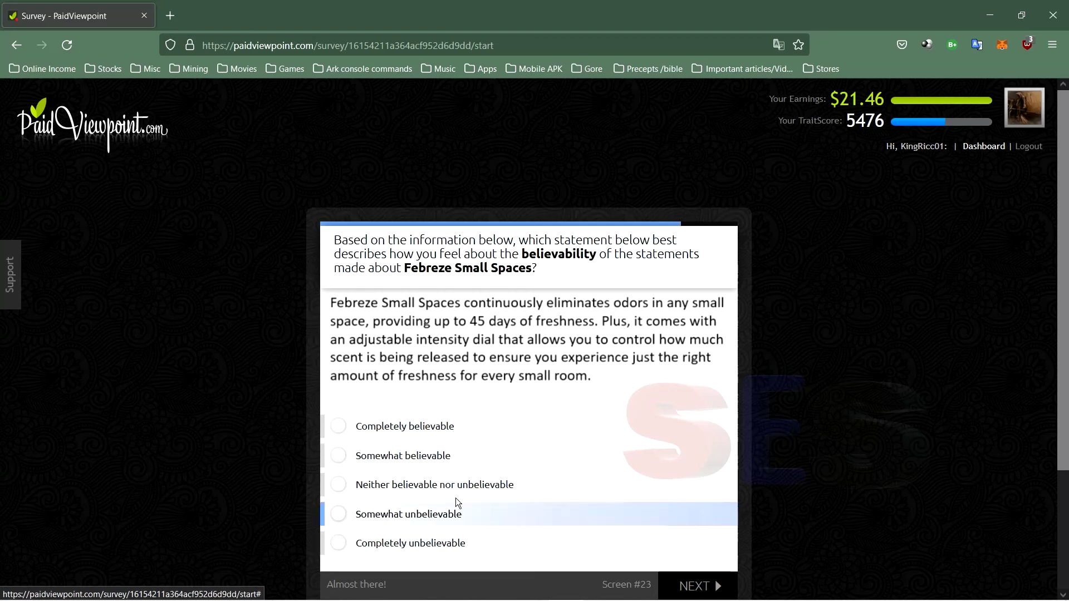
# - Rate the claims Somewhat believable and the price Average value, then submit the final pin task
pyautogui.click(366, 458)
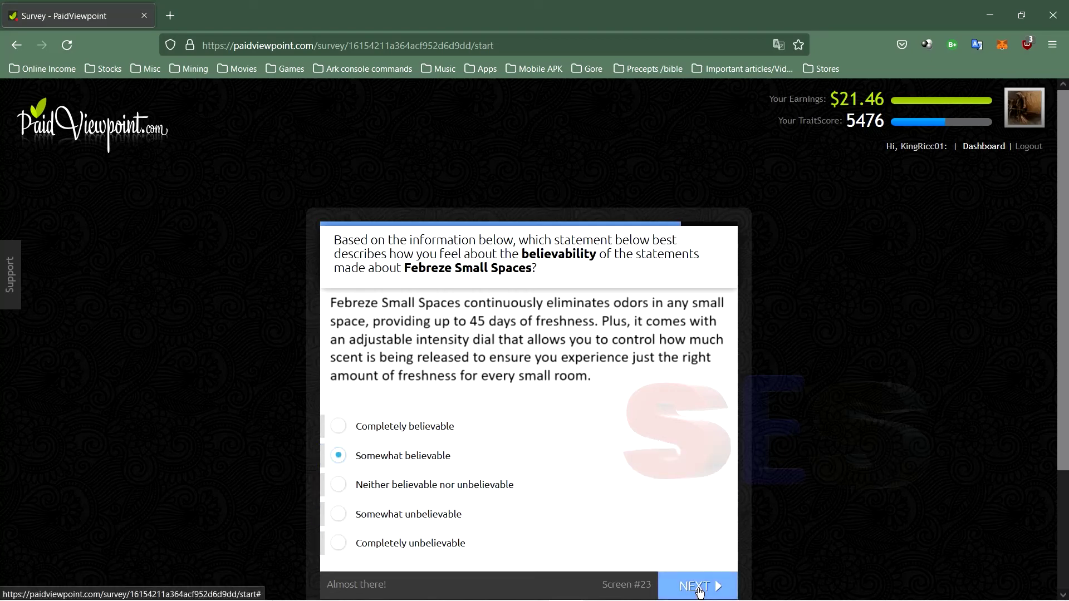
pyautogui.click(698, 589)
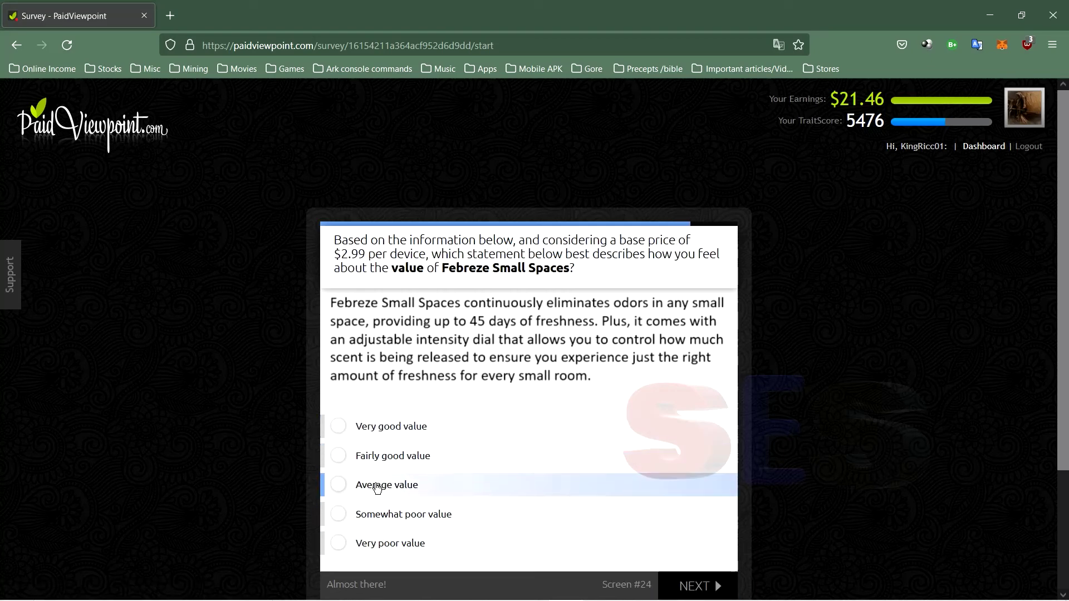
pyautogui.click(378, 489)
pyautogui.click(686, 587)
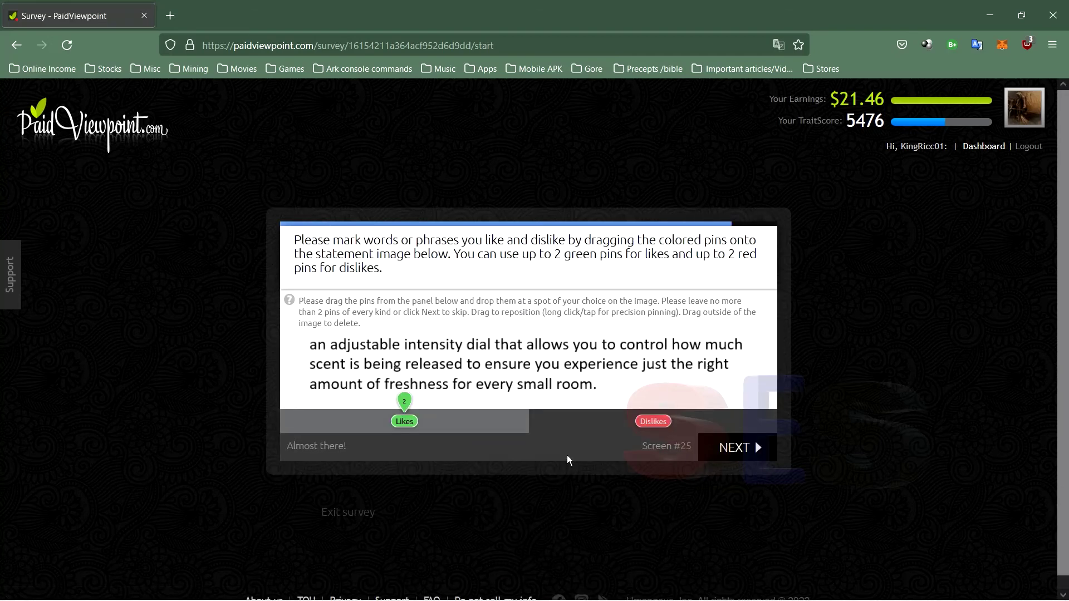
pyautogui.click(744, 447)
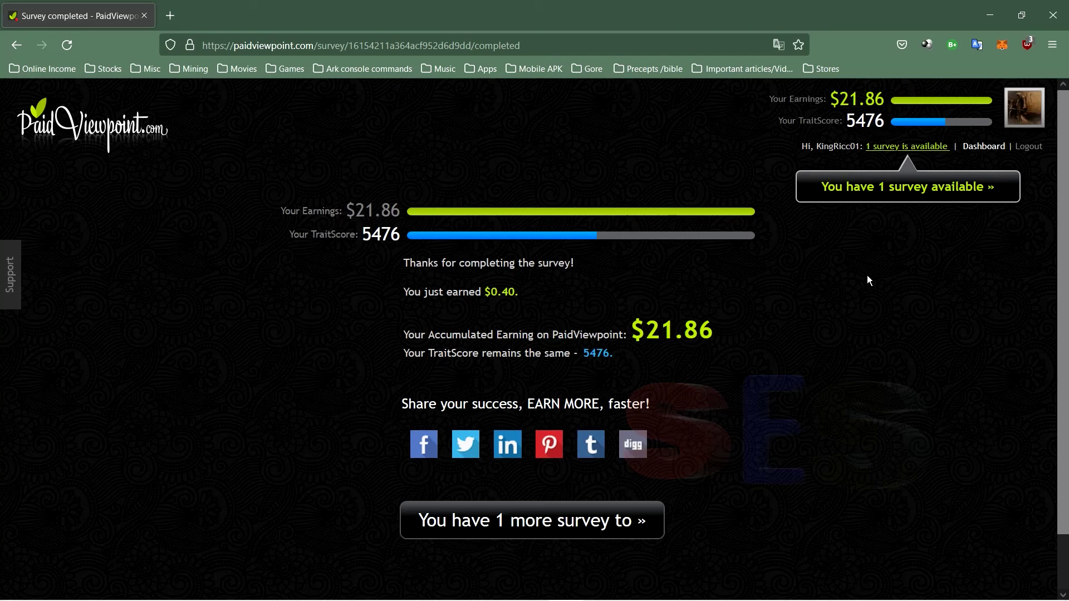
# - Open the TraitScore page from the 5476 score on the completion page
pyautogui.click(381, 235)
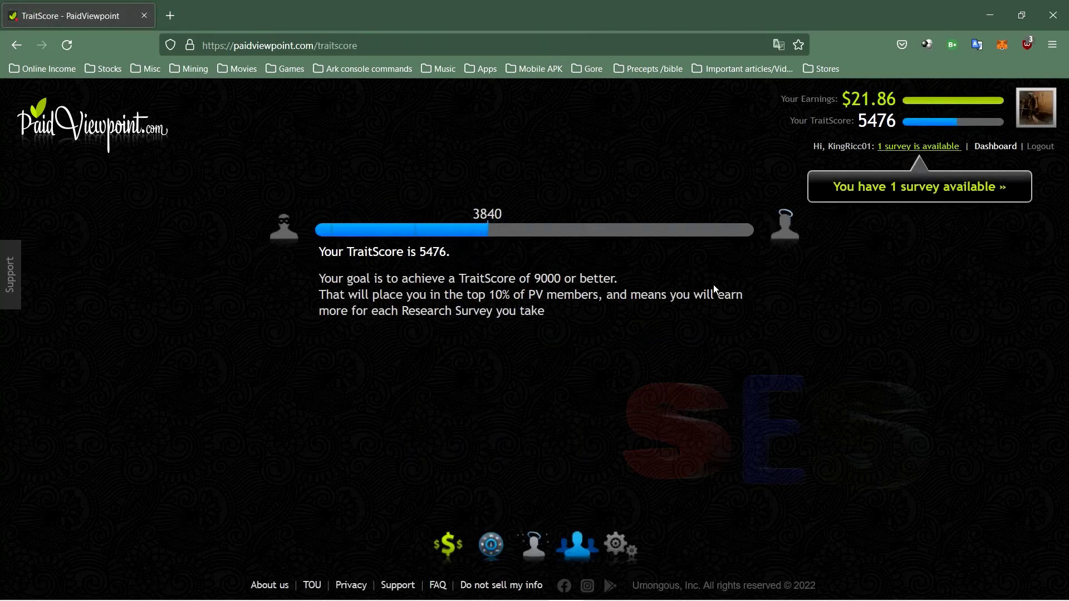